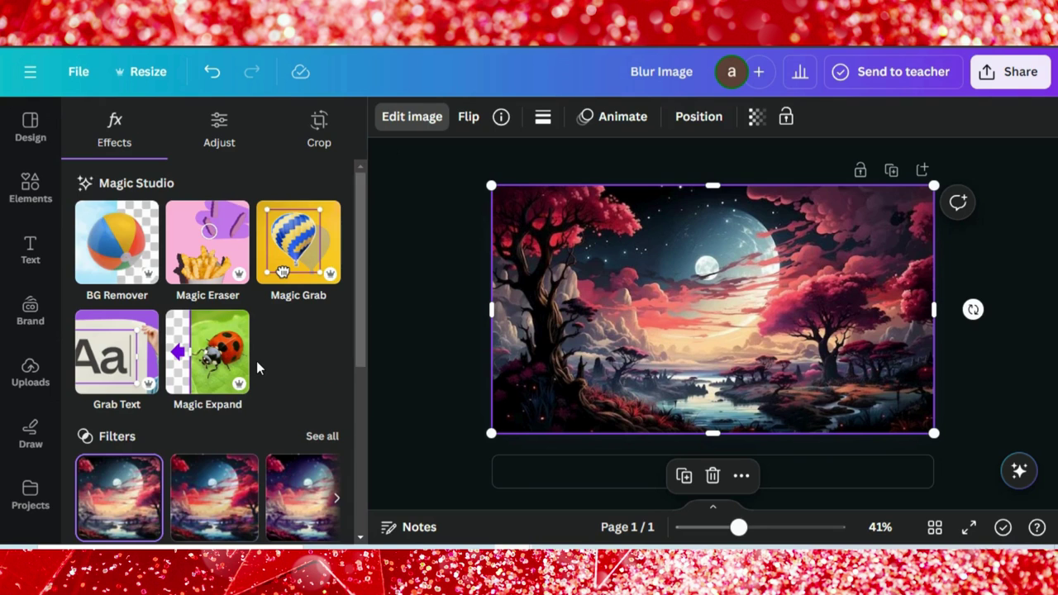
# Apply the Poster filter from the Color Pop group to the fantasy landscape image
pyautogui.scroll(-3, 256, 360)
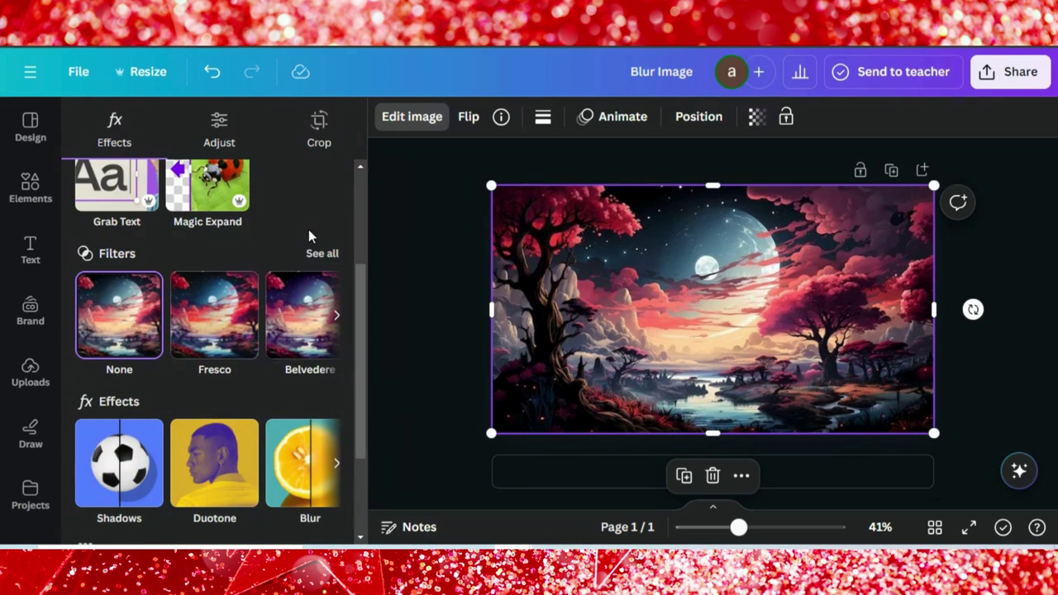
pyautogui.click(320, 256)
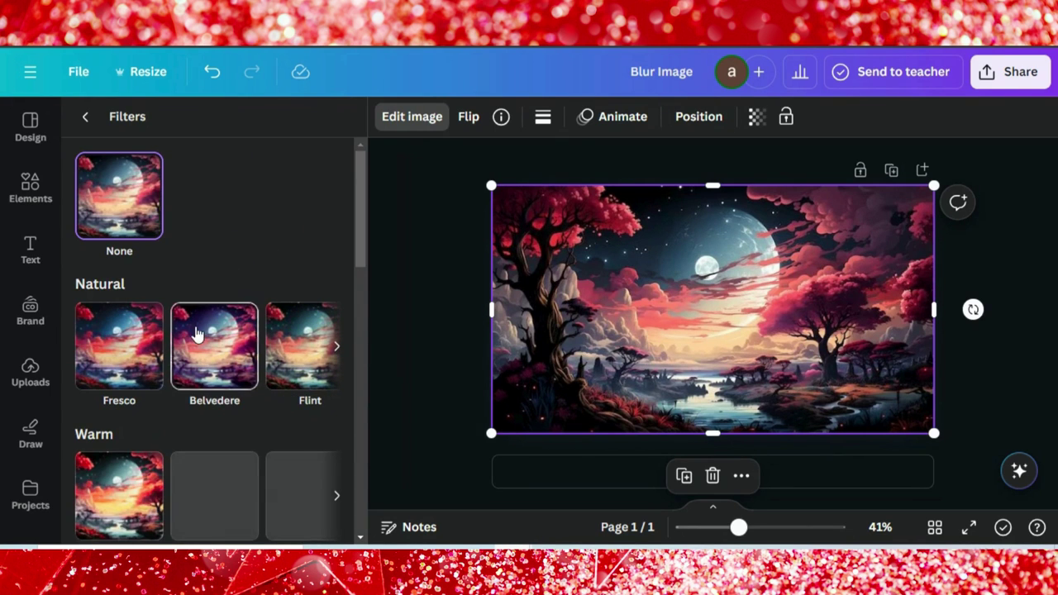
pyautogui.scroll(-3, 196, 333)
pyautogui.scroll(-8, 197, 334)
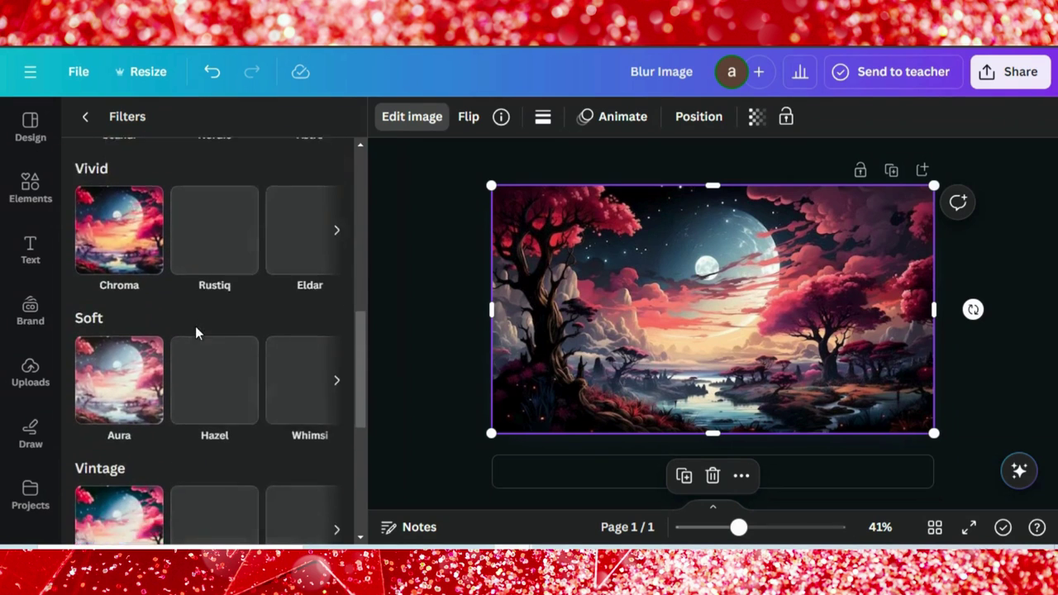
pyautogui.scroll(-5, 196, 333)
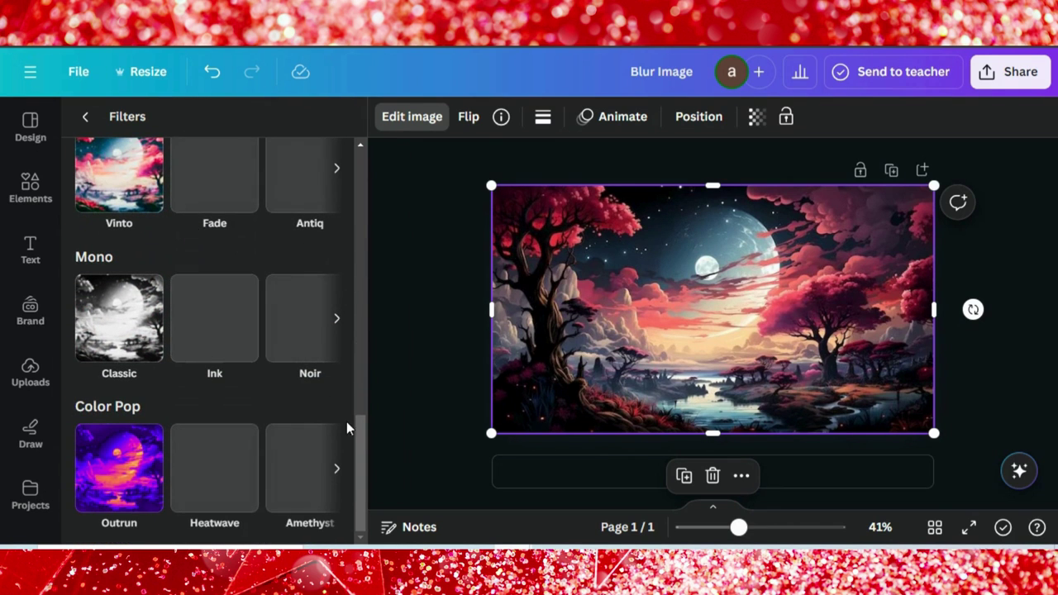
pyautogui.click(334, 475)
pyautogui.click(334, 475)
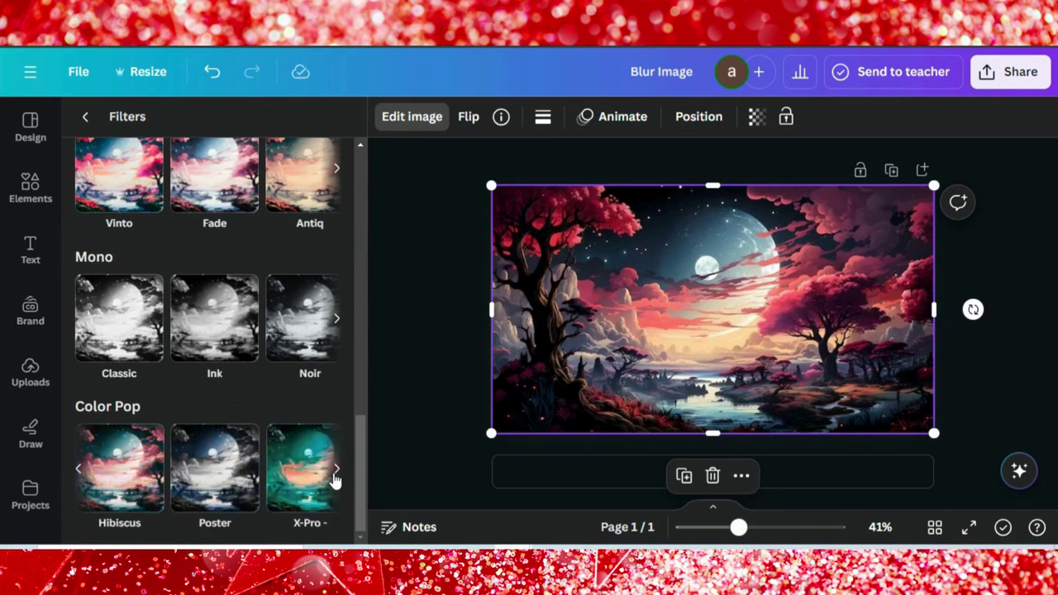
pyautogui.click(224, 480)
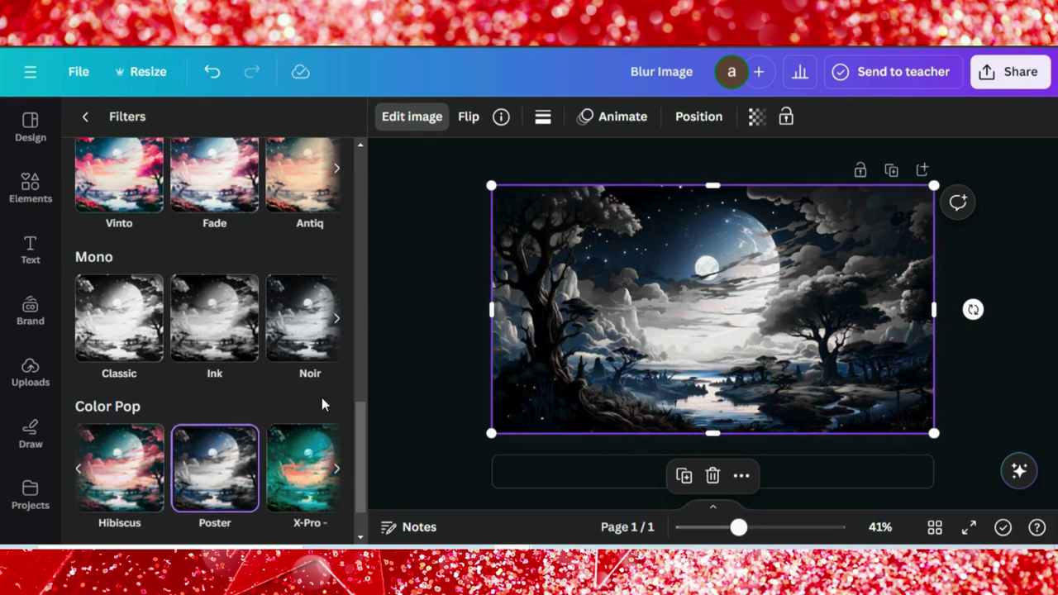
pyautogui.press('Escape')
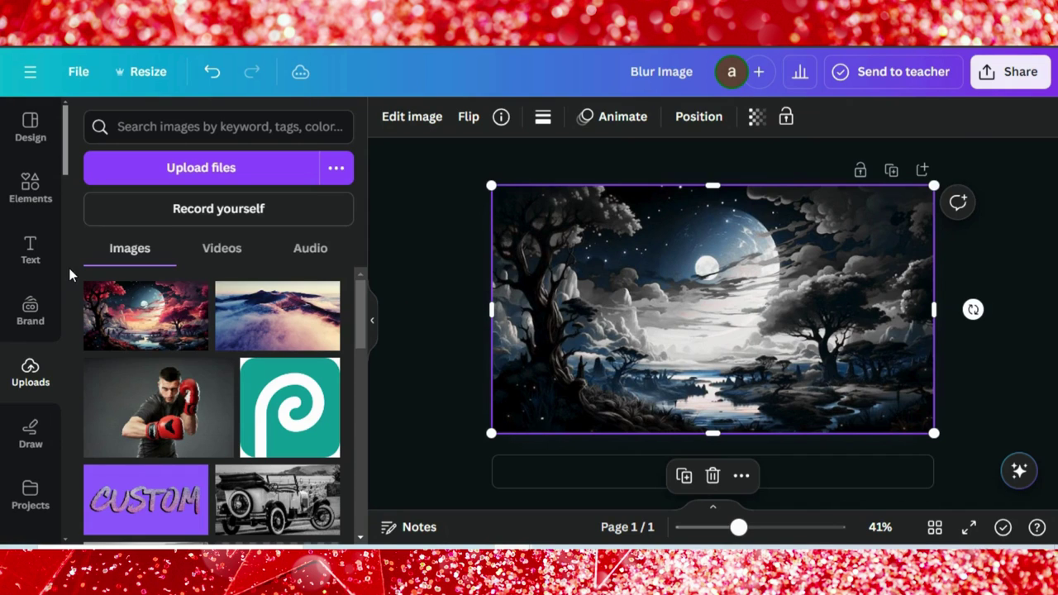
# Add a second page and insert the recently used portrait photo of the woman in white
pyautogui.click(31, 186)
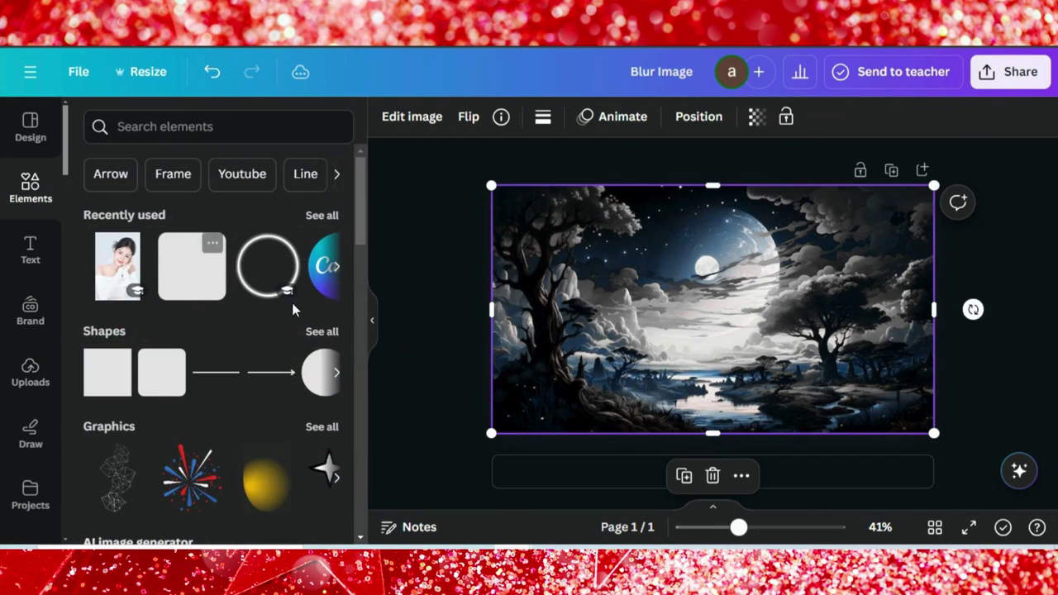
pyautogui.click(604, 471)
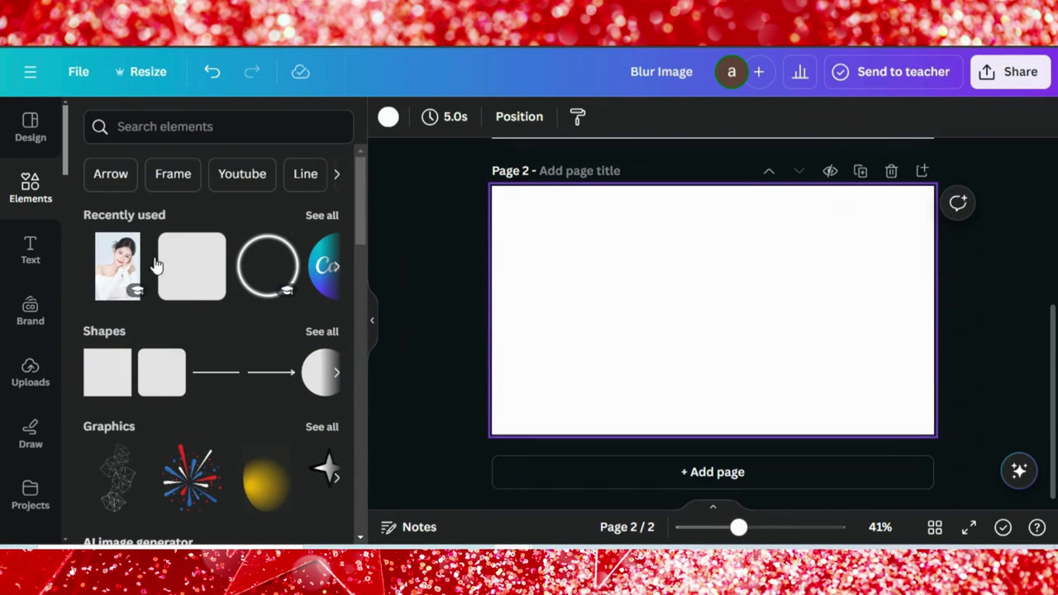
pyautogui.click(119, 265)
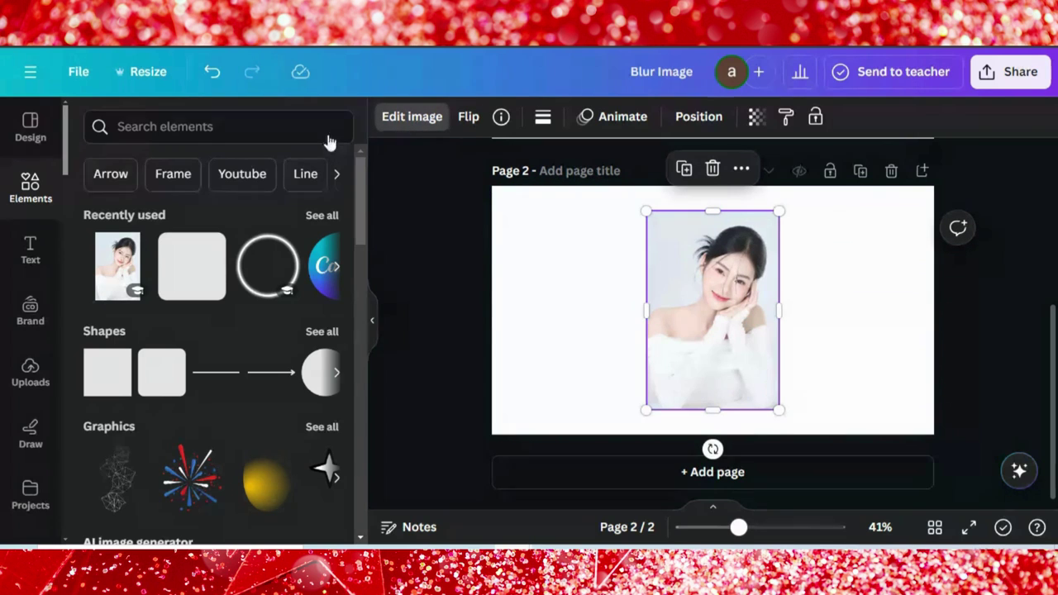
# Remove the portrait's background and enlarge it toward the right side of page 2, letting its lower part run off the page
pyautogui.click(411, 117)
pyautogui.click(117, 242)
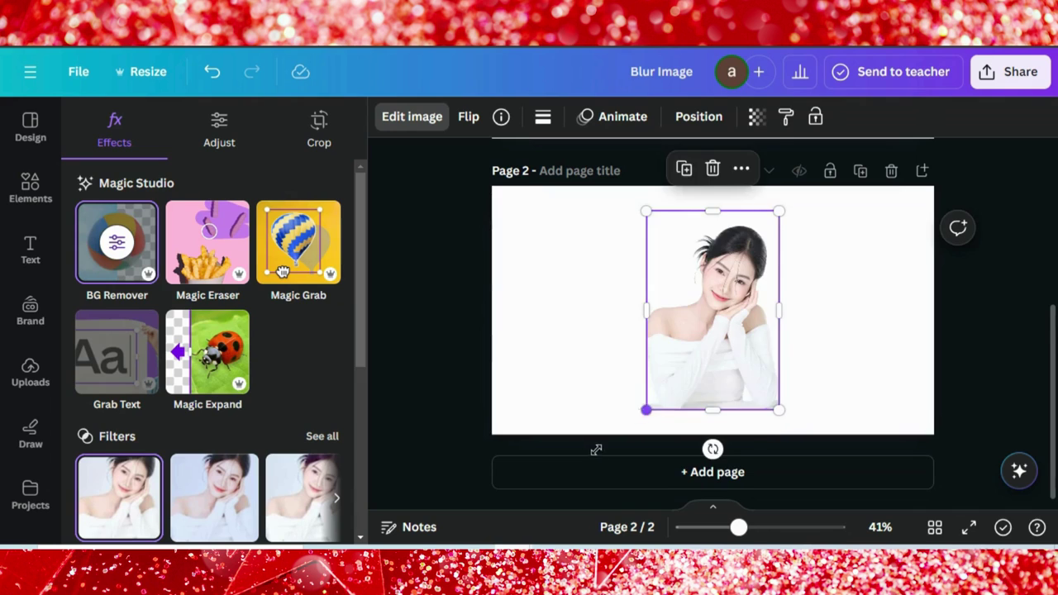
pyautogui.moveTo(646, 409); pyautogui.dragTo(504, 485)
pyautogui.moveTo(678, 311); pyautogui.dragTo(777, 276)
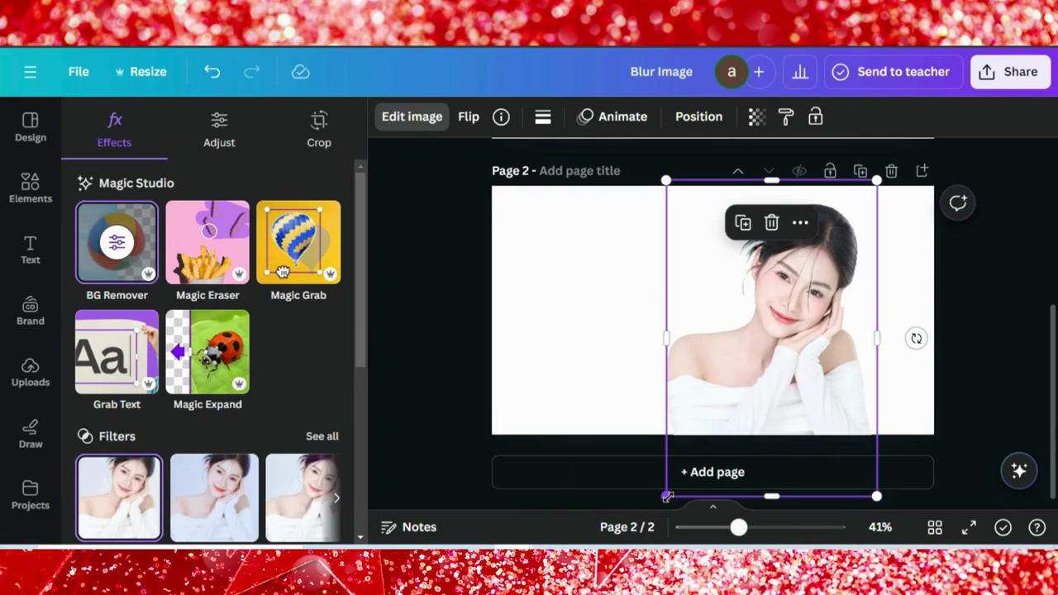
pyautogui.moveTo(666, 495); pyautogui.dragTo(582, 520)
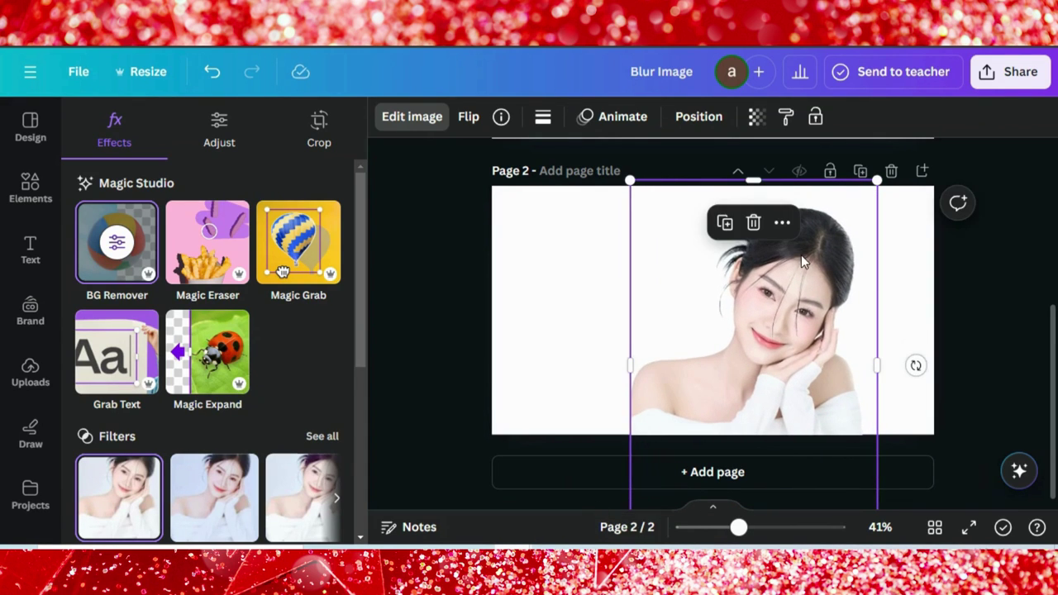
pyautogui.moveTo(874, 181); pyautogui.dragTo(894, 163)
# Download only page 2 as a PNG with a transparent background
pyautogui.click(989, 73)
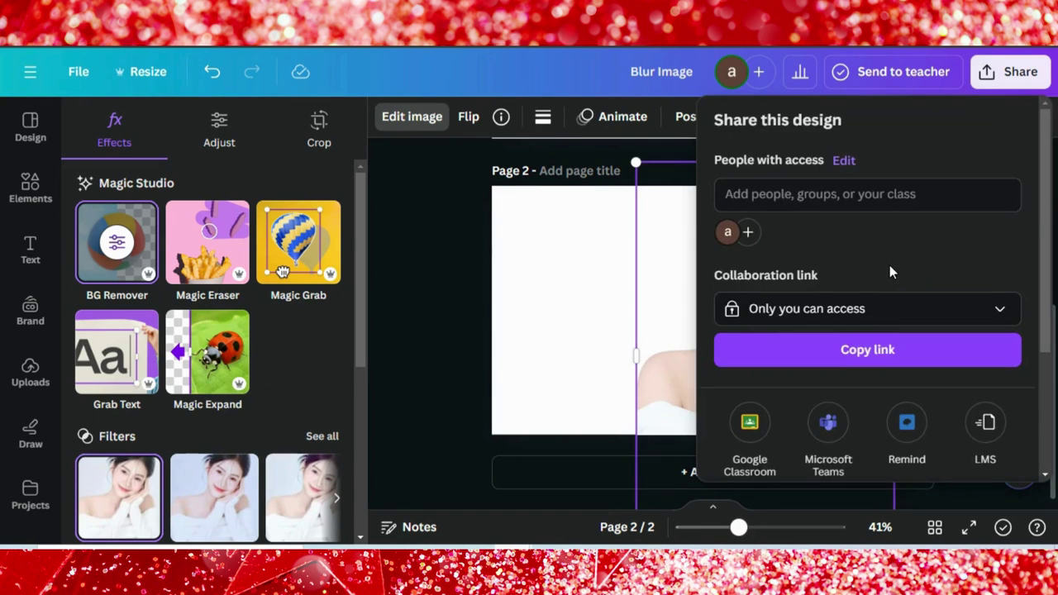
pyautogui.scroll(-3, 889, 265)
pyautogui.click(789, 338)
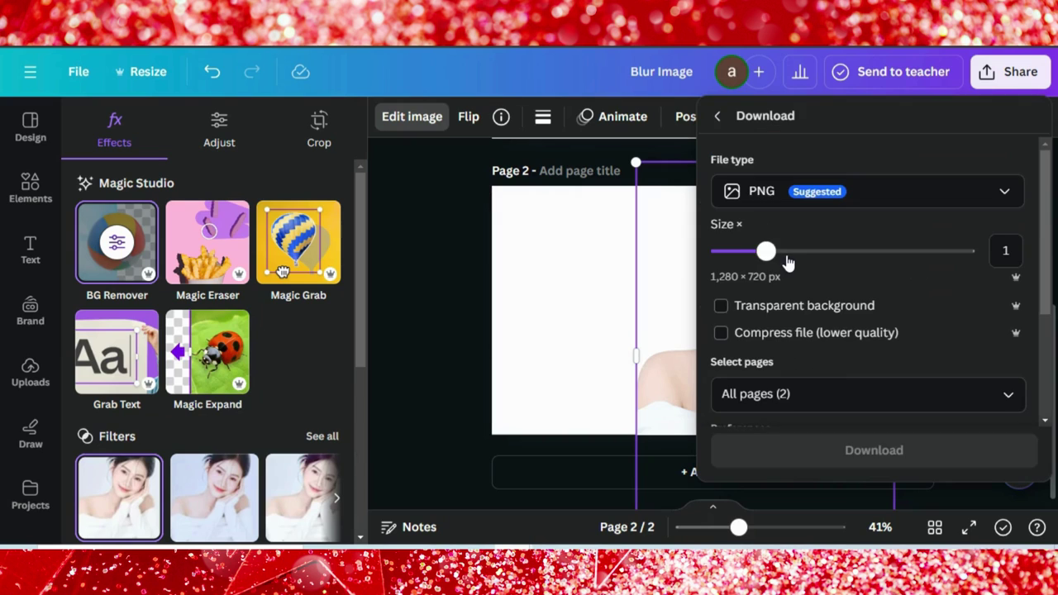
pyautogui.click(720, 306)
pyautogui.click(891, 395)
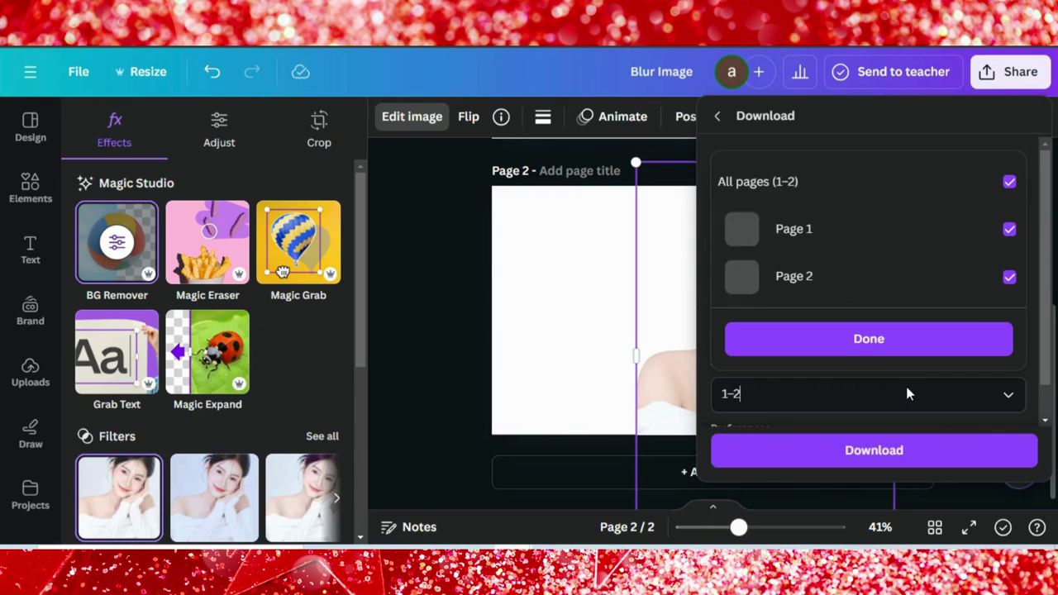
pyautogui.click(1009, 181)
pyautogui.click(1009, 278)
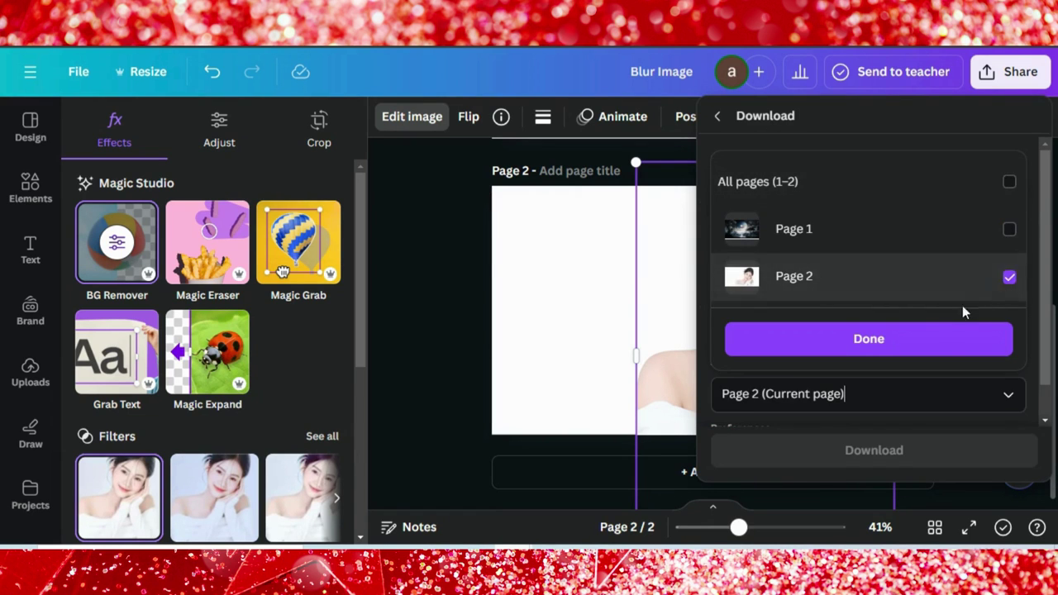
pyautogui.click(893, 339)
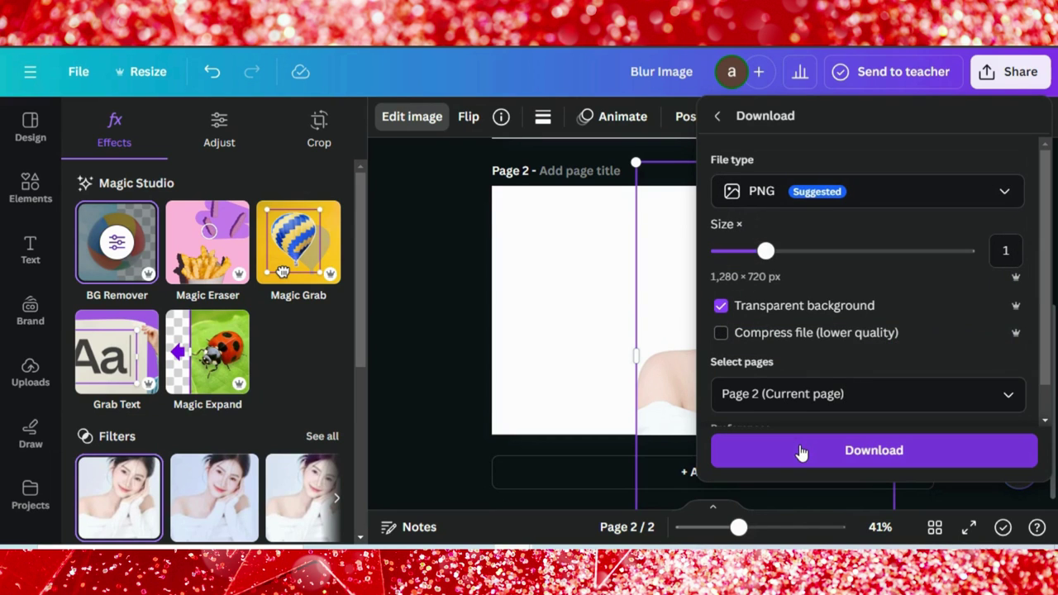
pyautogui.click(799, 452)
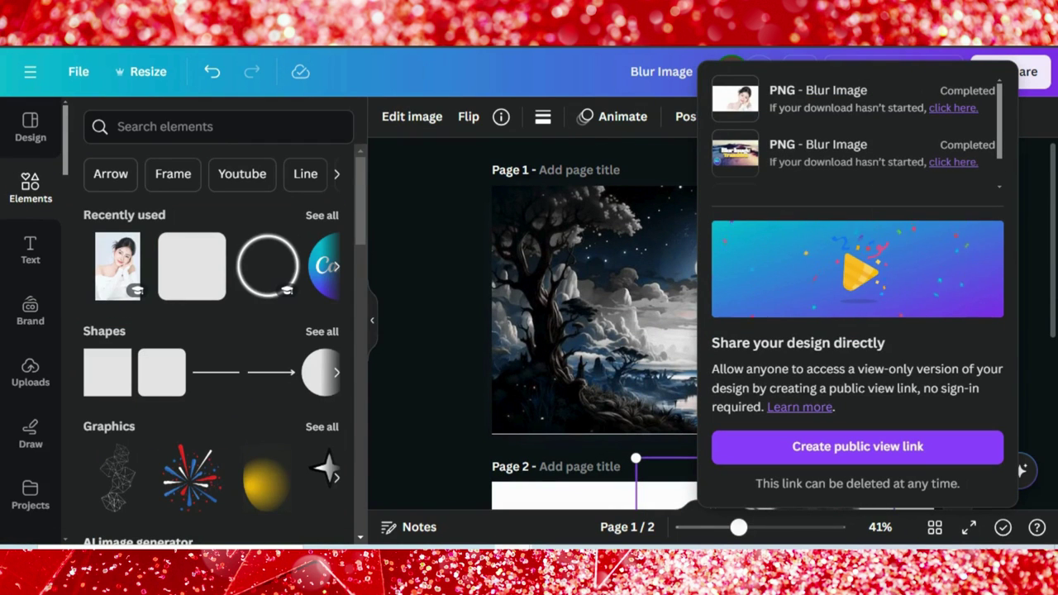
# Upload the downloaded Blur Image.png and place the cut-out portrait on page 1
pyautogui.moveTo(775, 77); pyautogui.dragTo(213, 250)
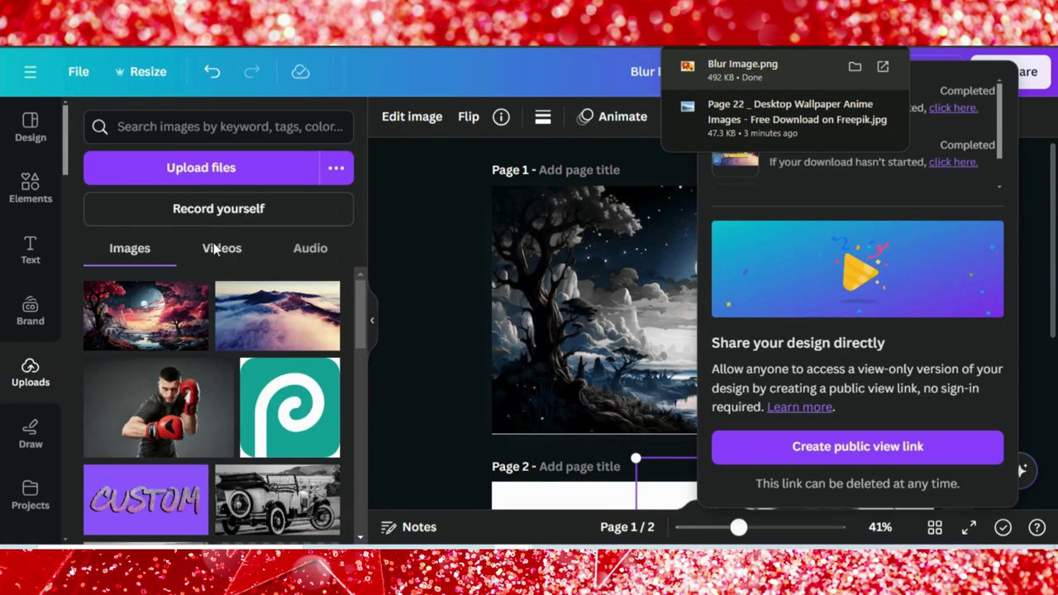
pyautogui.click(438, 289)
pyautogui.click(153, 328)
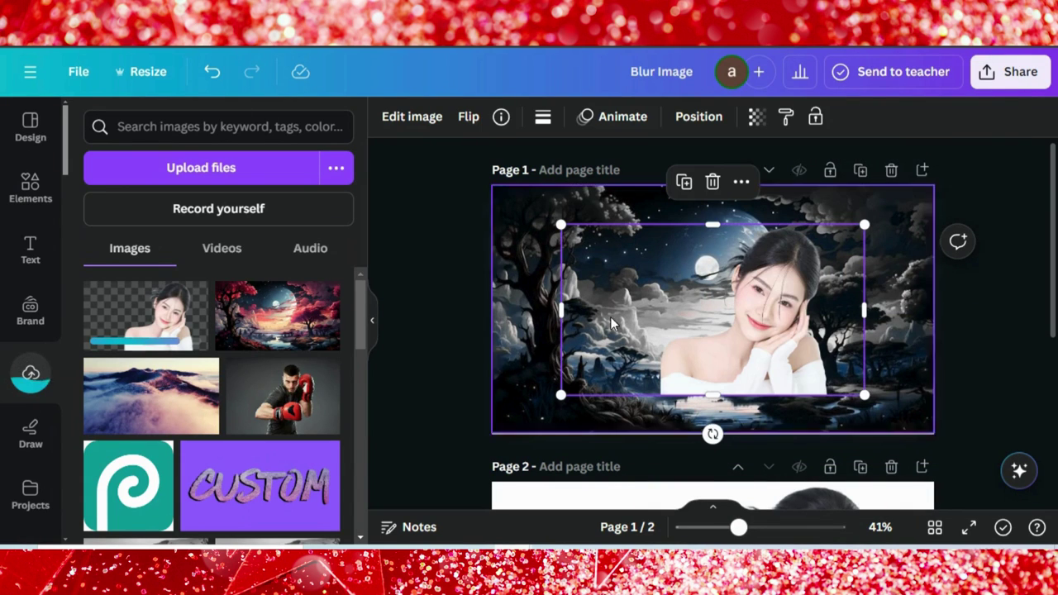
# Enlarge the cut-out portrait on page 1 to 1,280 × 720 and shift it slightly to the left
pyautogui.moveTo(728, 330); pyautogui.dragTo(666, 287)
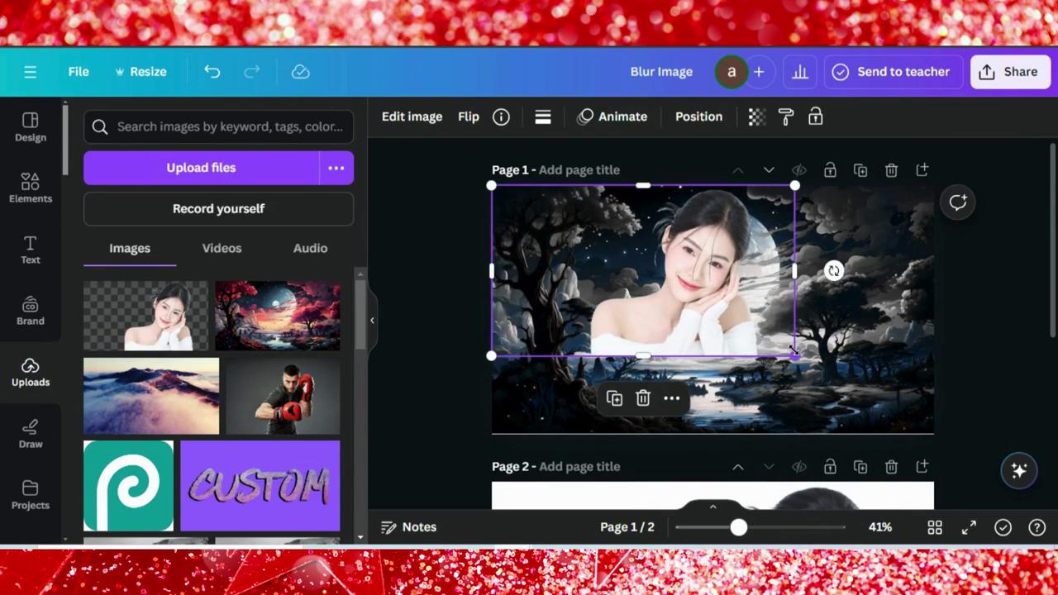
pyautogui.moveTo(794, 356); pyautogui.dragTo(956, 387)
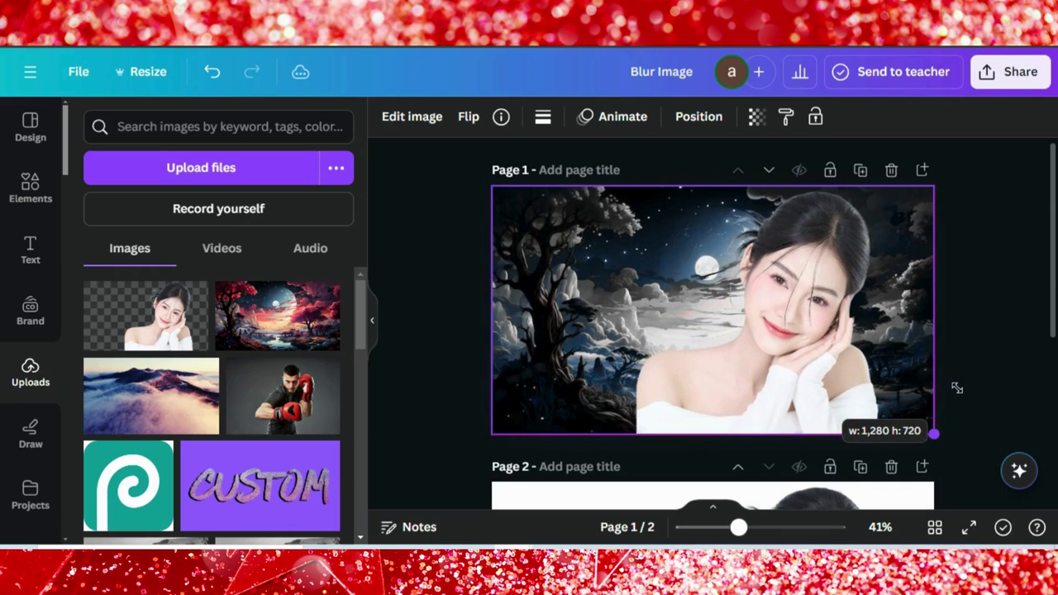
pyautogui.moveTo(826, 331); pyautogui.dragTo(791, 329)
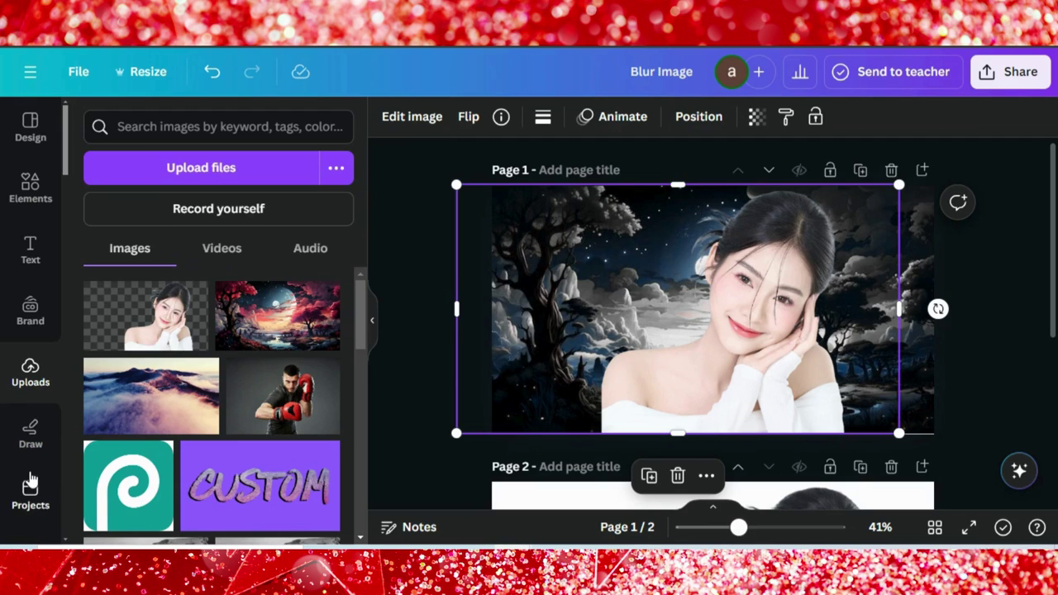
# Find the Easy Reflections app and create a reflection of the cut-out portrait
pyautogui.scroll(-3, 29, 487)
pyautogui.click(31, 385)
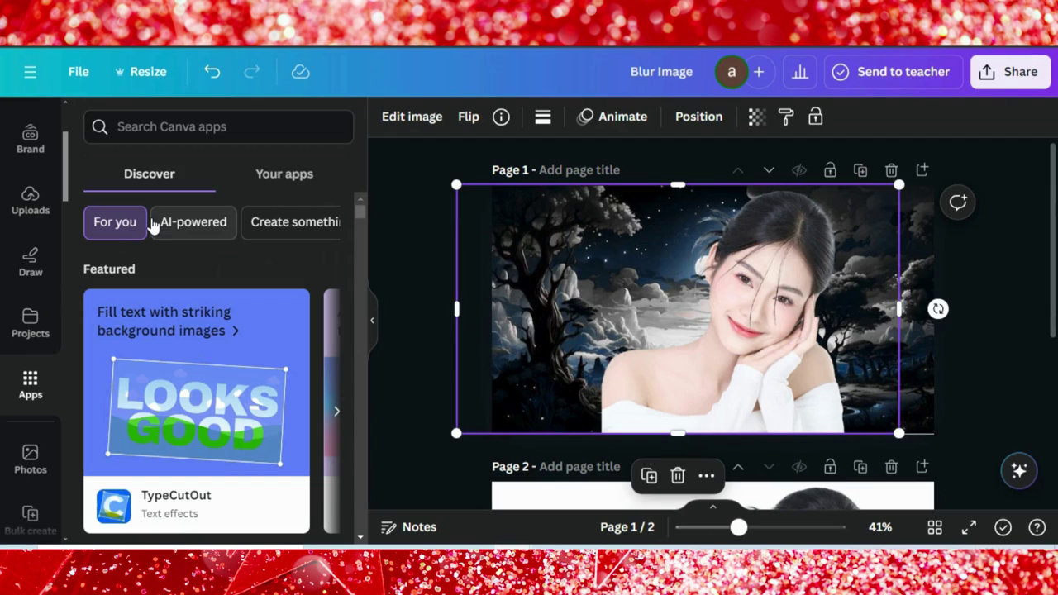
pyautogui.click(159, 123)
pyautogui.write('easy')
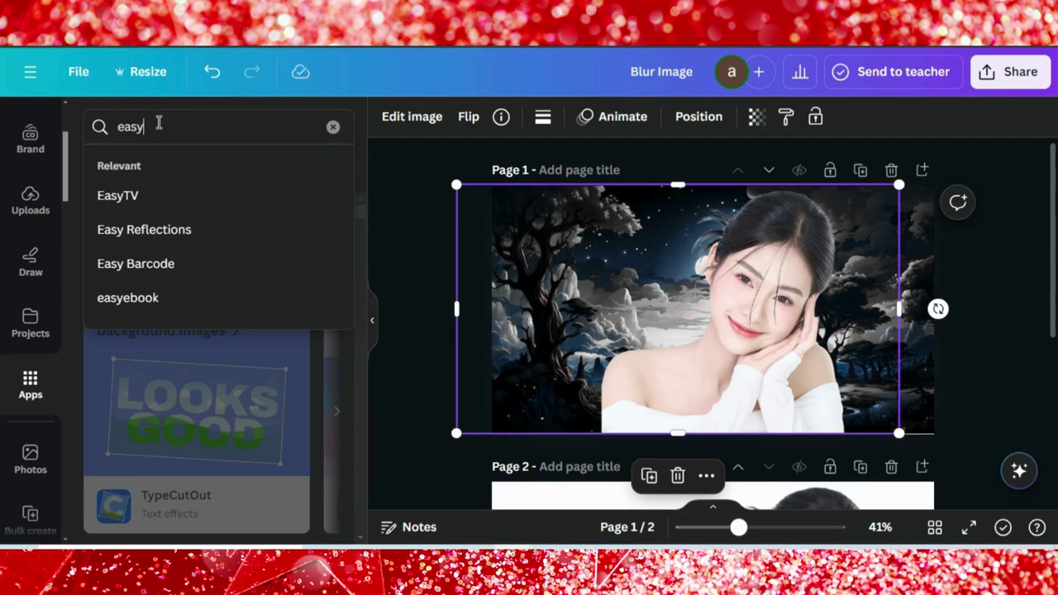
pyautogui.click(162, 231)
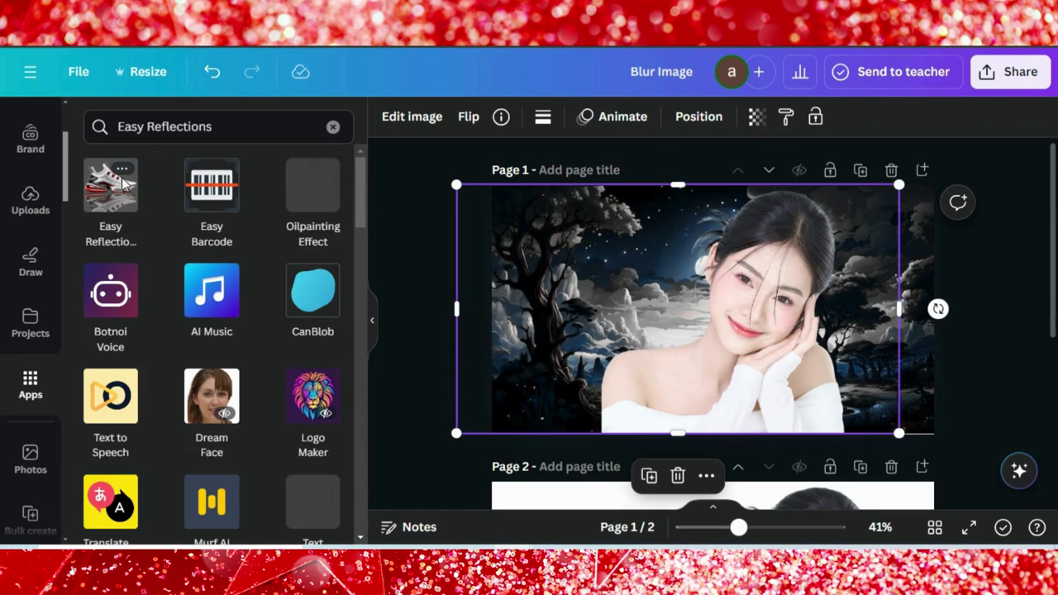
pyautogui.click(123, 193)
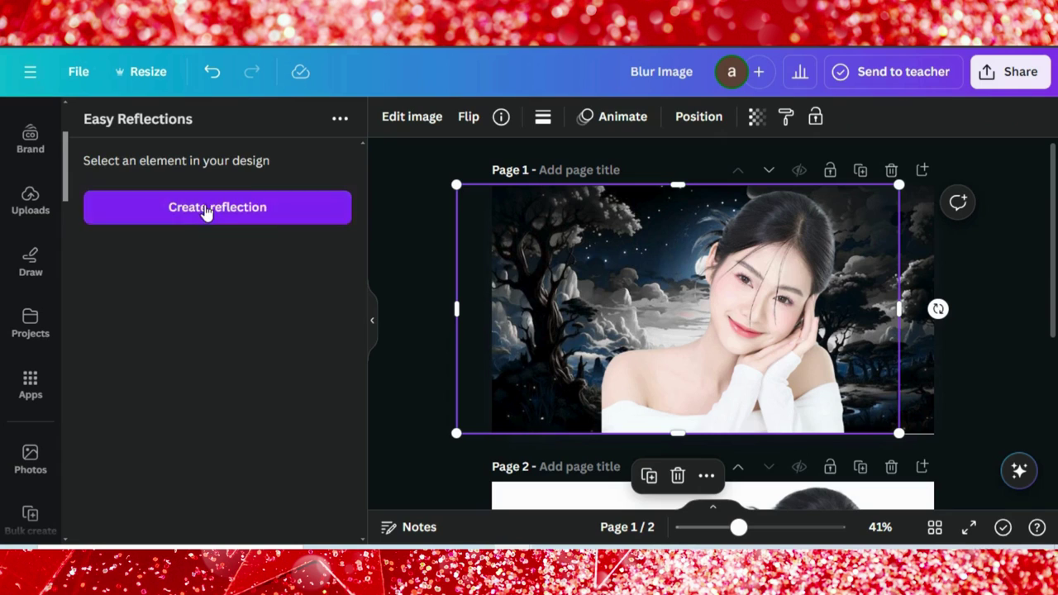
pyautogui.click(210, 209)
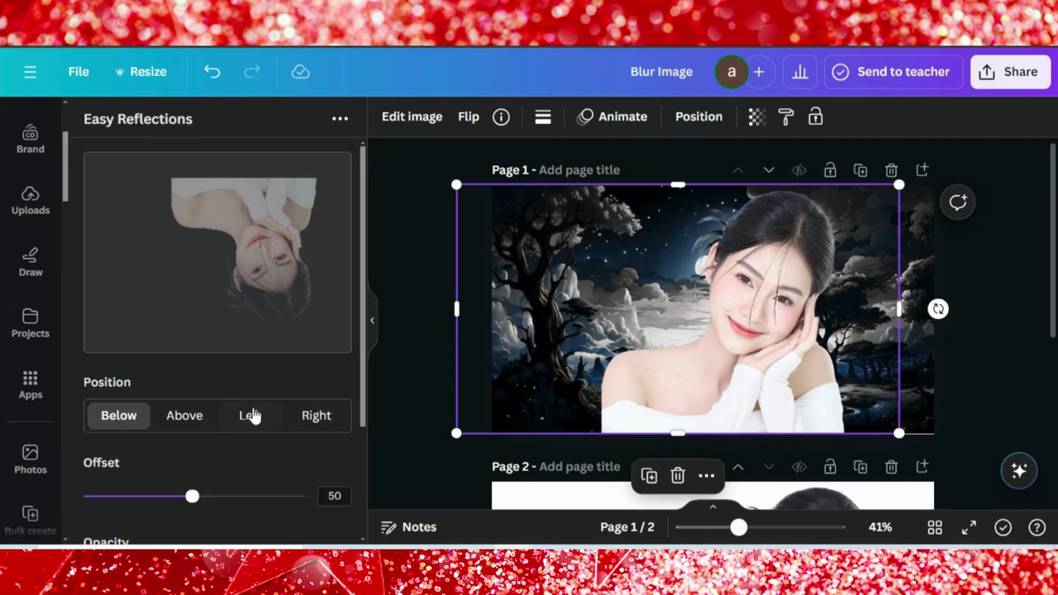
# Set the reflection's position to Left, offset to 92 and opacity to 98, and add it to the design
pyautogui.click(252, 416)
pyautogui.scroll(-3, 239, 333)
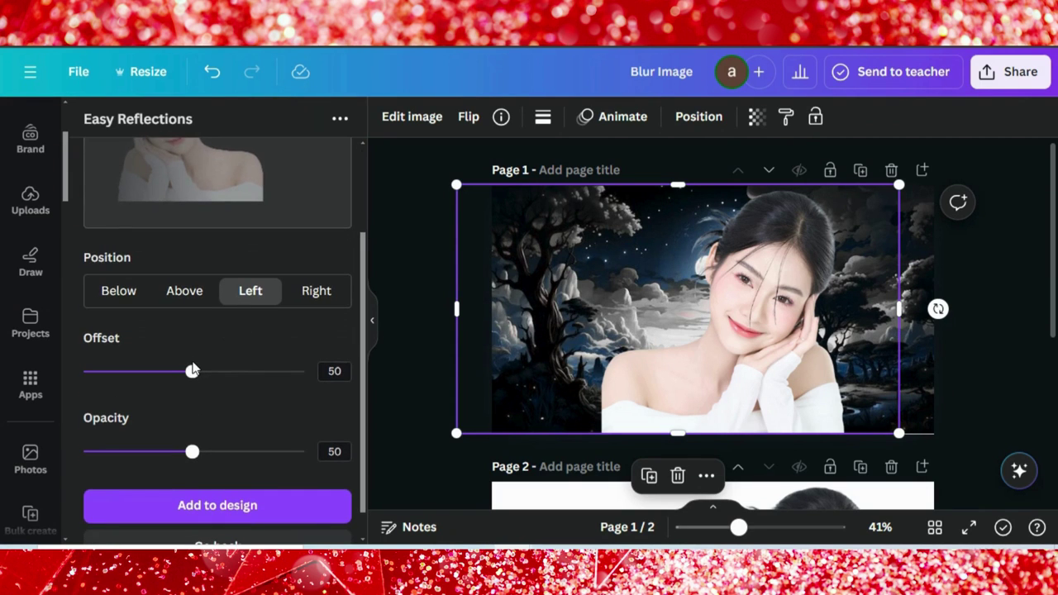
pyautogui.moveTo(192, 371); pyautogui.dragTo(303, 371)
pyautogui.moveTo(191, 452); pyautogui.dragTo(300, 452)
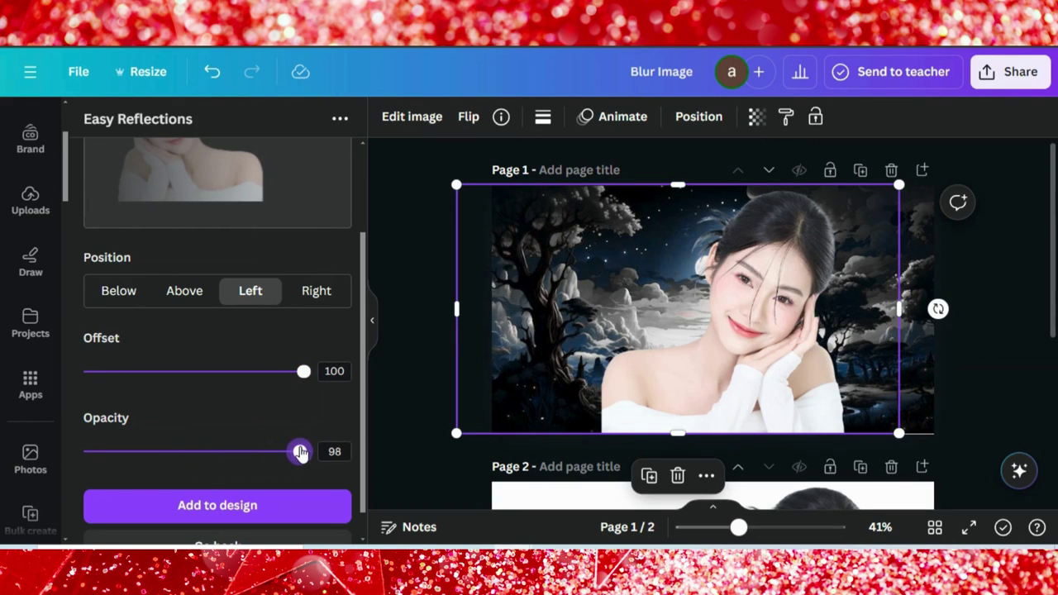
pyautogui.moveTo(304, 371); pyautogui.dragTo(282, 371)
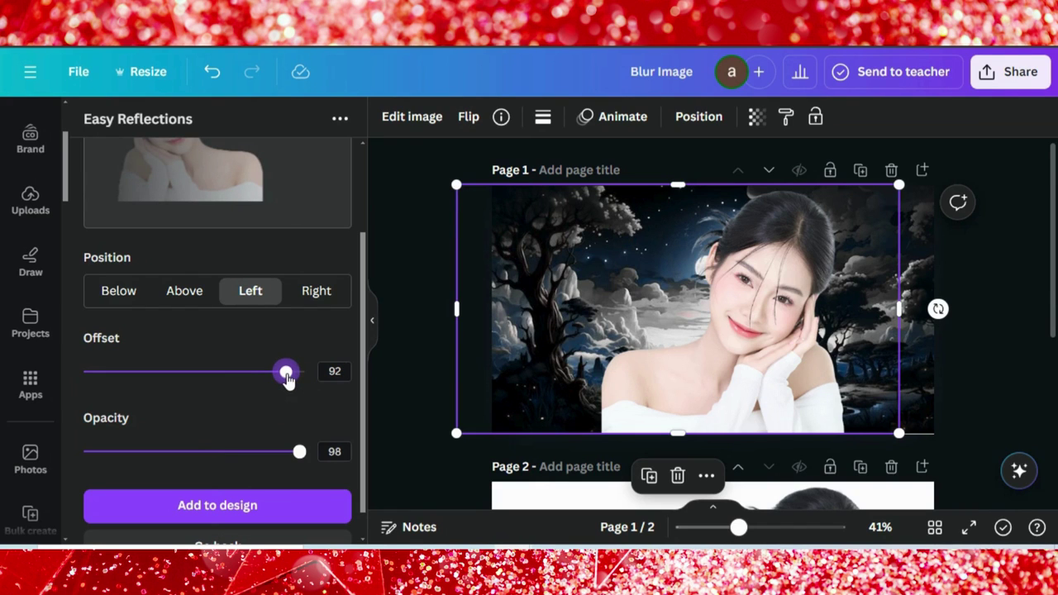
pyautogui.click(253, 517)
# Delete the full-size cut-out portrait from page 1, keeping the faded reflection
pyautogui.click(817, 367)
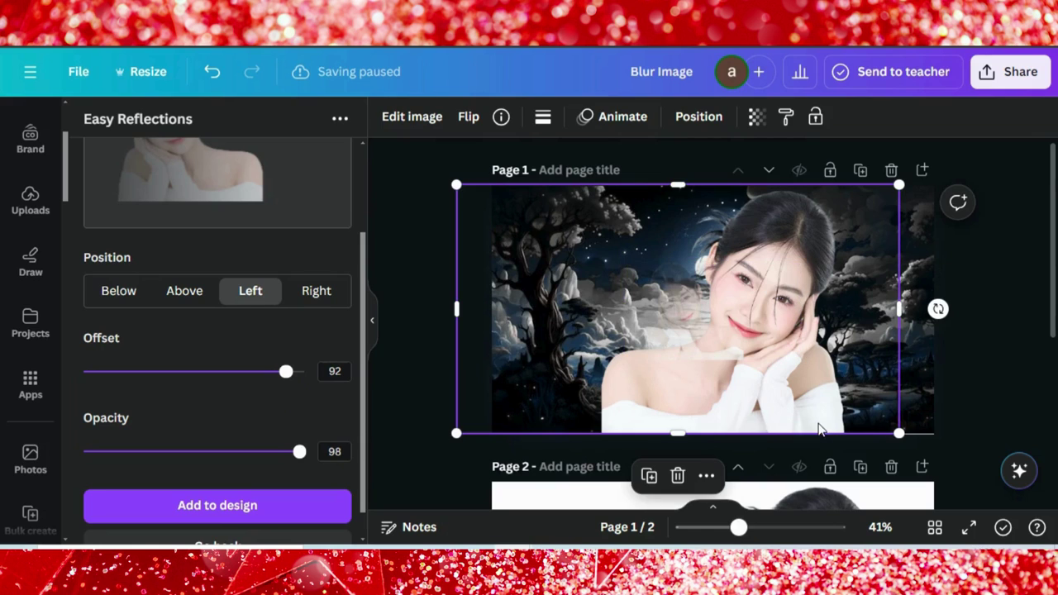
pyautogui.click(678, 476)
# Set the saturation of the faded portrait reflection on page 1 to -39
pyautogui.click(697, 306)
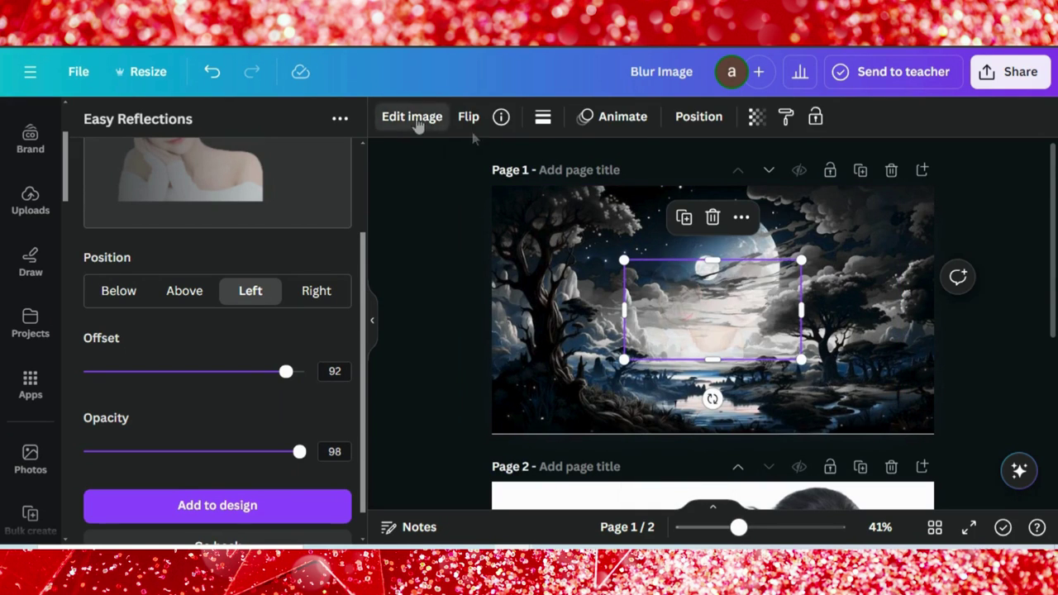
pyautogui.click(412, 117)
pyautogui.scroll(-2, 236, 273)
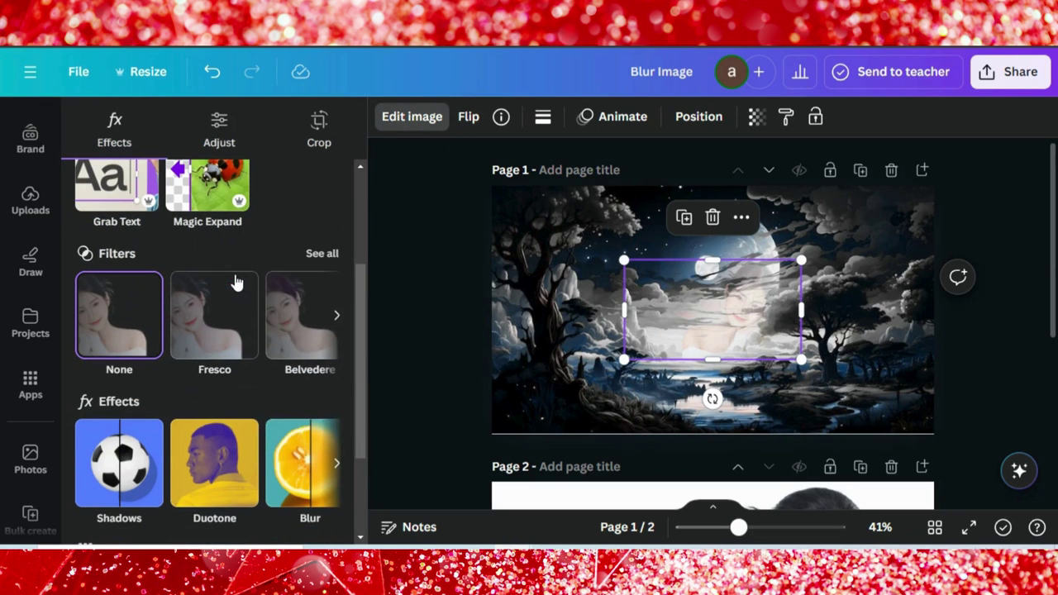
pyautogui.rightClick(235, 268)
pyautogui.click(219, 128)
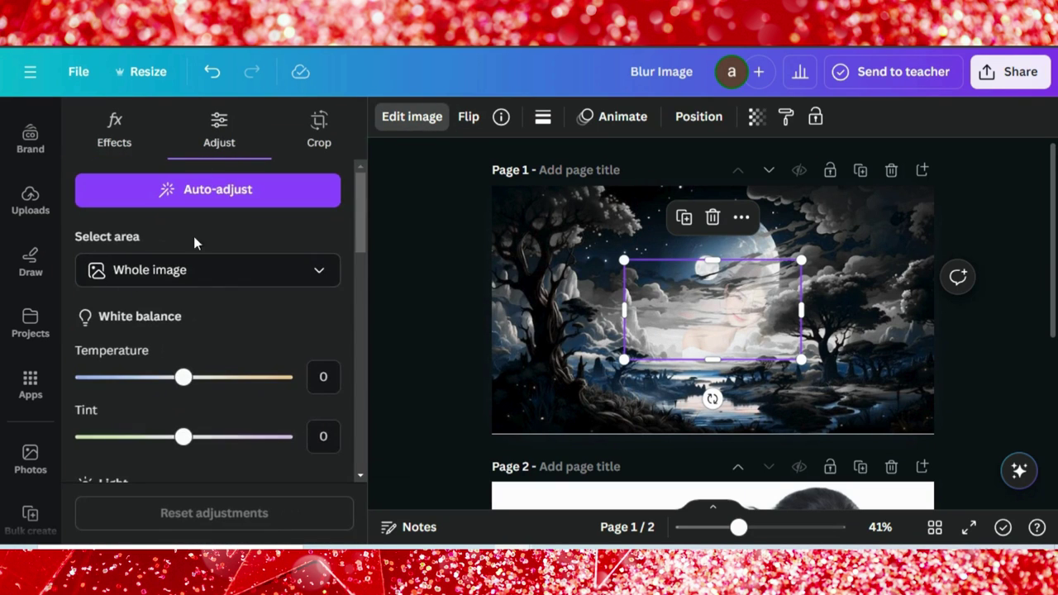
pyautogui.scroll(-1, 205, 305)
pyautogui.scroll(-5, 206, 305)
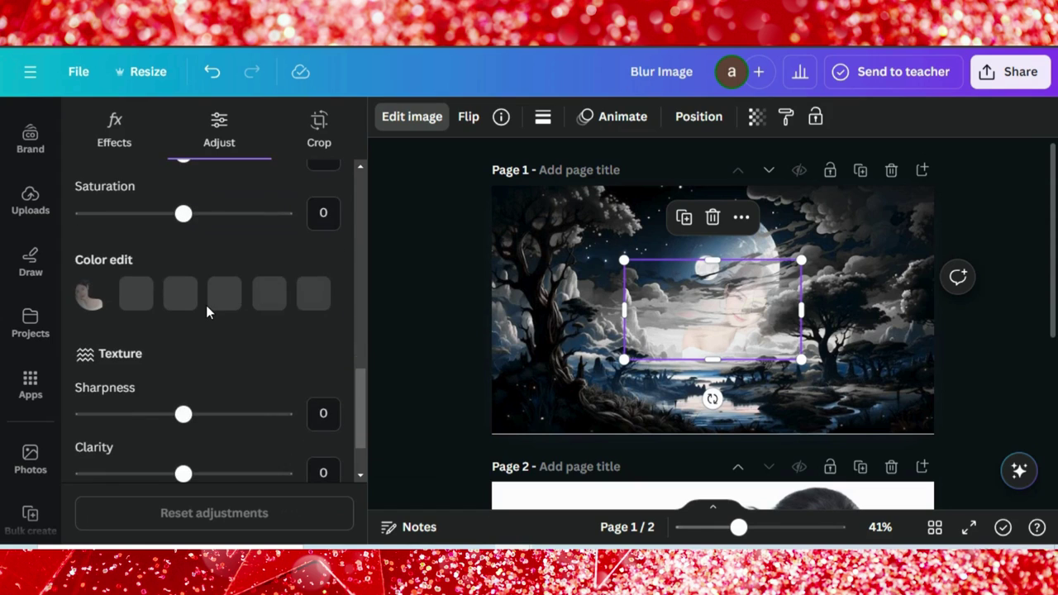
pyautogui.moveTo(149, 228)
pyautogui.mouseDown()
pyautogui.moveTo(83, 214)
pyautogui.moveTo(145, 213)
pyautogui.mouseUp()
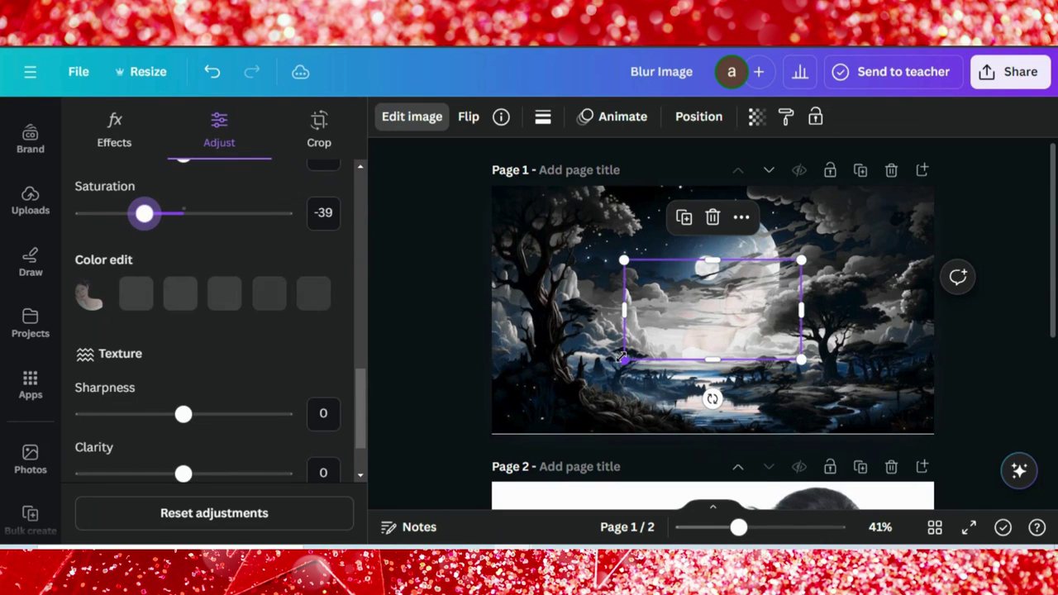
# Enlarge the faded portrait to about the full size of page 1 and position the woman beside the moon, over the dark tree
pyautogui.moveTo(574, 370); pyautogui.dragTo(498, 431)
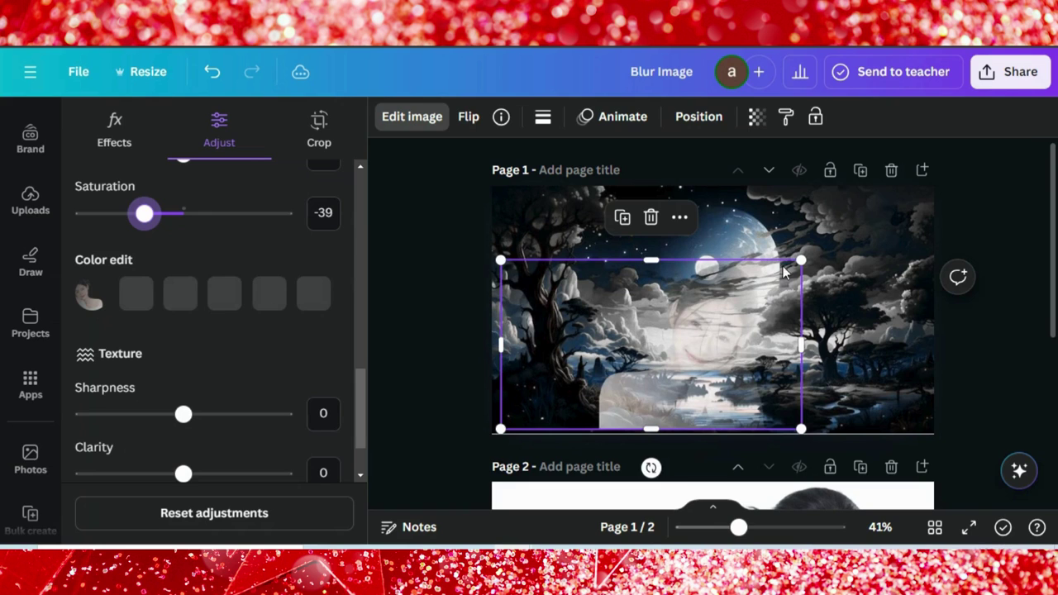
pyautogui.moveTo(798, 261); pyautogui.dragTo(900, 203)
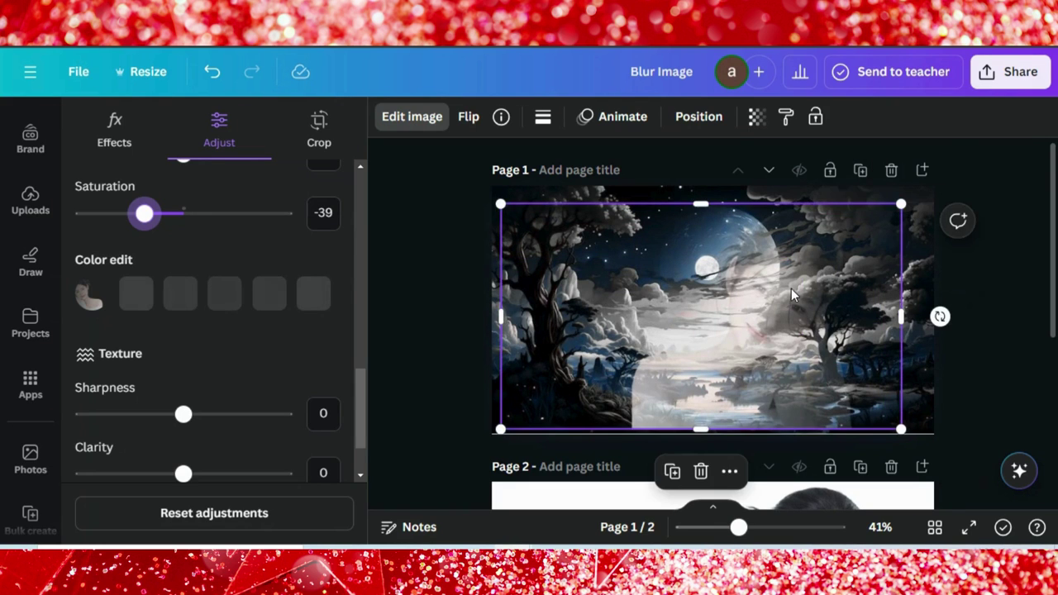
pyautogui.moveTo(783, 292); pyautogui.dragTo(768, 271)
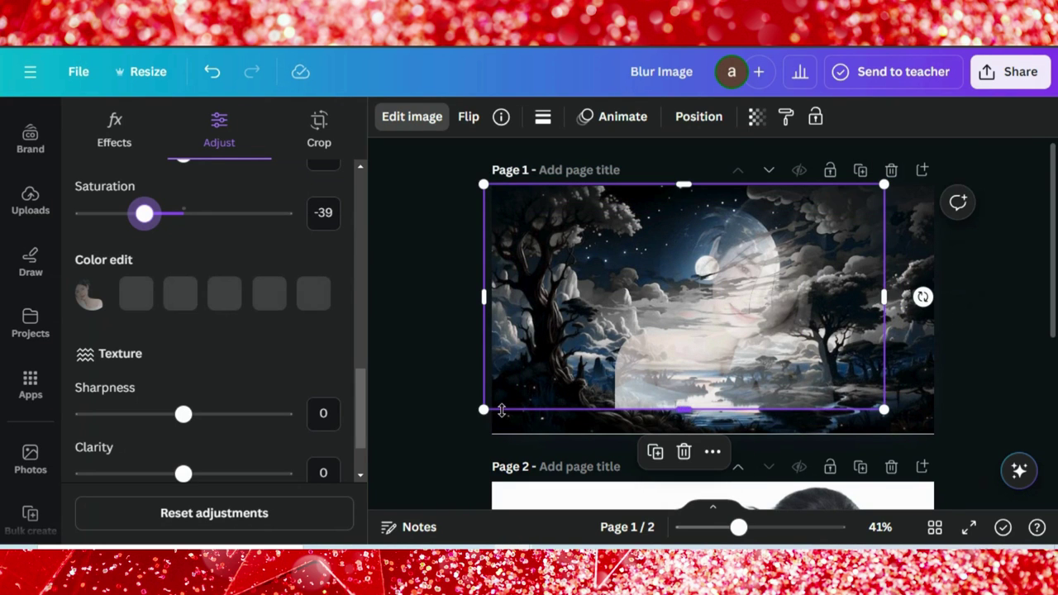
pyautogui.moveTo(486, 410); pyautogui.dragTo(439, 433)
pyautogui.moveTo(628, 330); pyautogui.dragTo(677, 296)
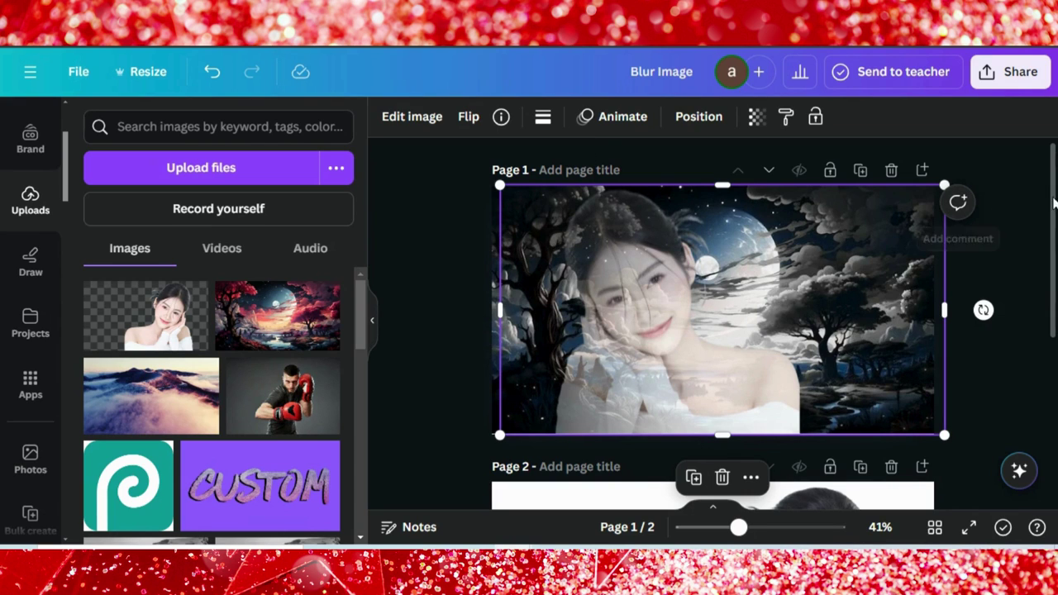
# Download only page 1 of the design as a PNG at size 1
pyautogui.click(1015, 74)
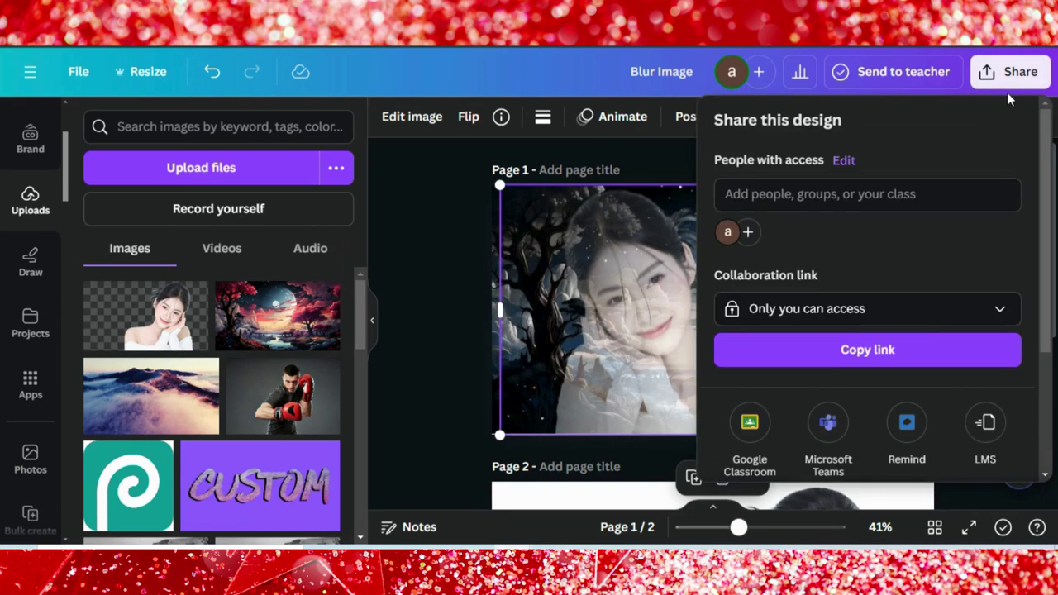
pyautogui.scroll(-3, 917, 327)
pyautogui.click(740, 339)
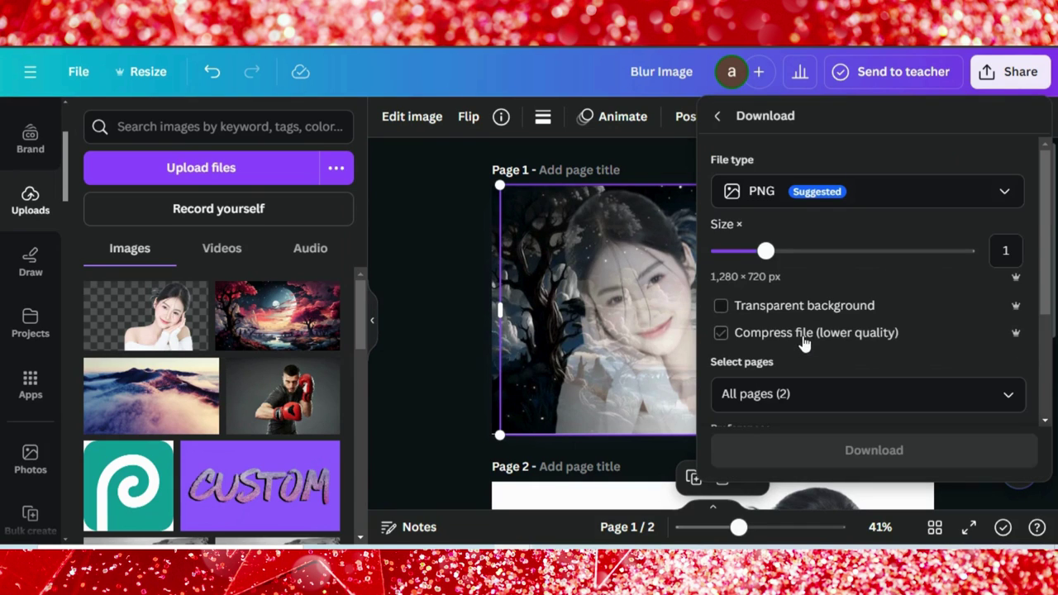
pyautogui.click(985, 389)
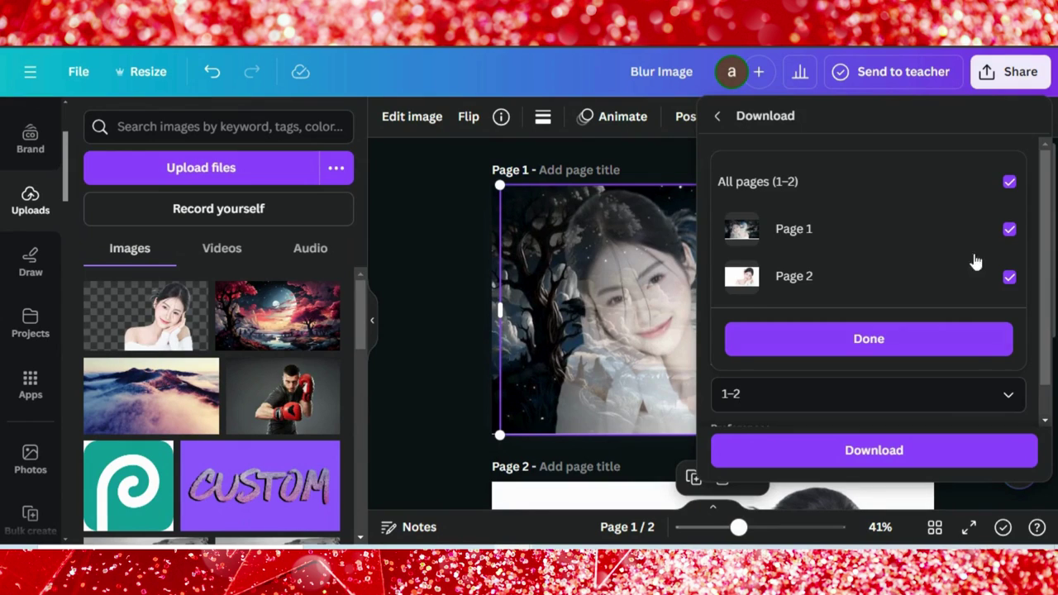
pyautogui.click(1009, 182)
pyautogui.click(1009, 230)
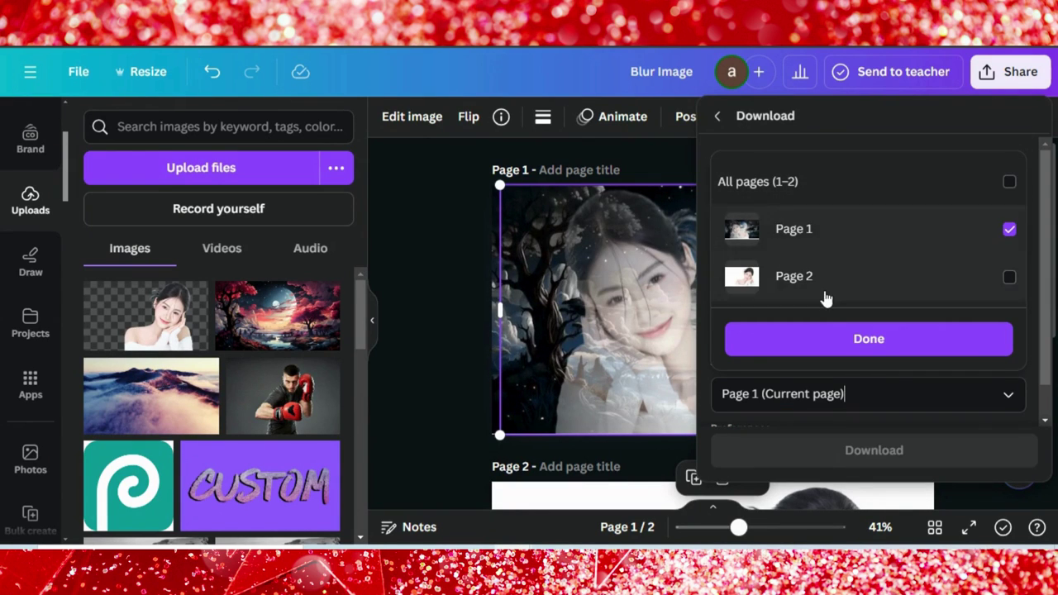
pyautogui.click(816, 340)
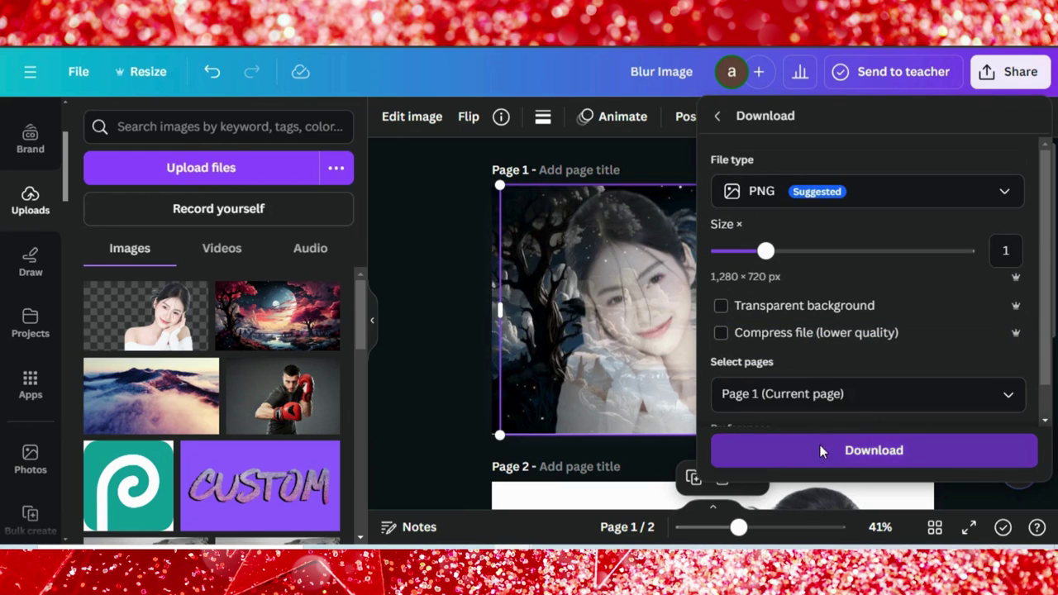
pyautogui.click(819, 446)
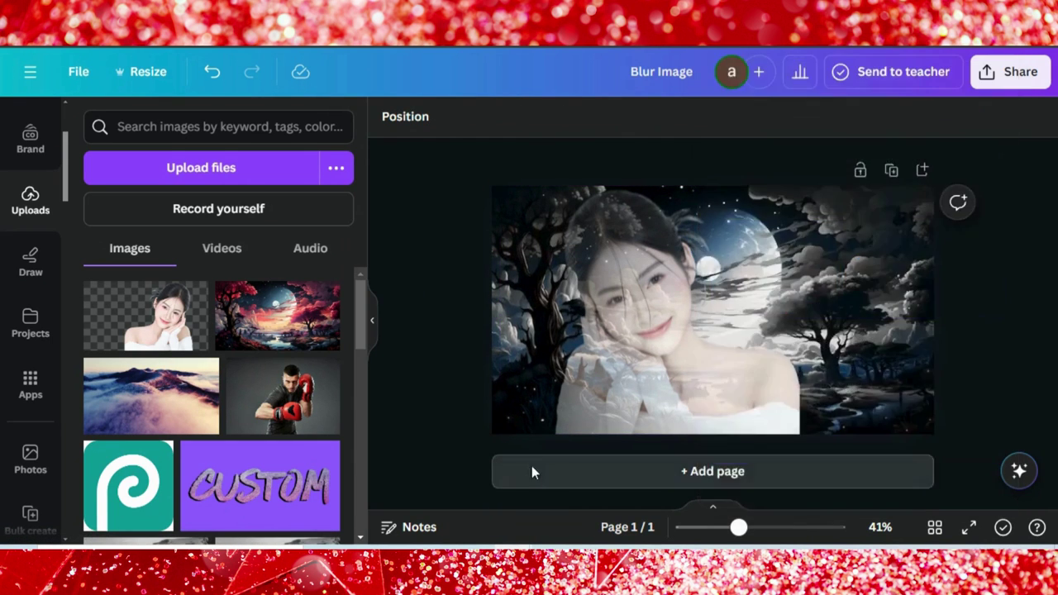
# Add a blank page 2, upload the downloaded Blur Image (2).png and place it so it fills the page
pyautogui.click(531, 471)
pyautogui.moveTo(804, 63); pyautogui.dragTo(323, 230)
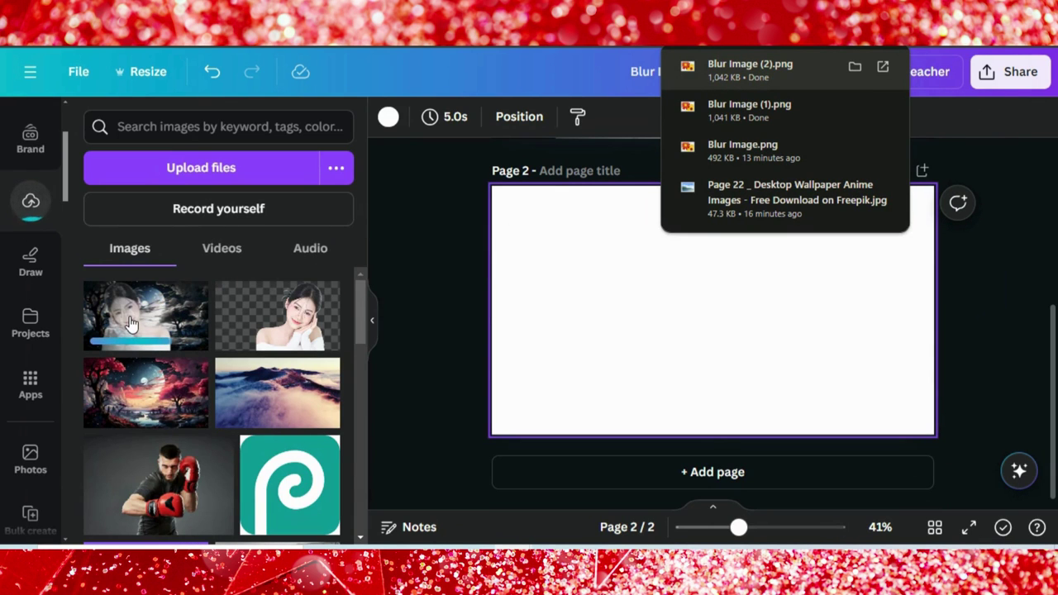
pyautogui.click(130, 321)
pyautogui.moveTo(653, 318); pyautogui.dragTo(584, 279)
pyautogui.moveTo(794, 356); pyautogui.dragTo(950, 407)
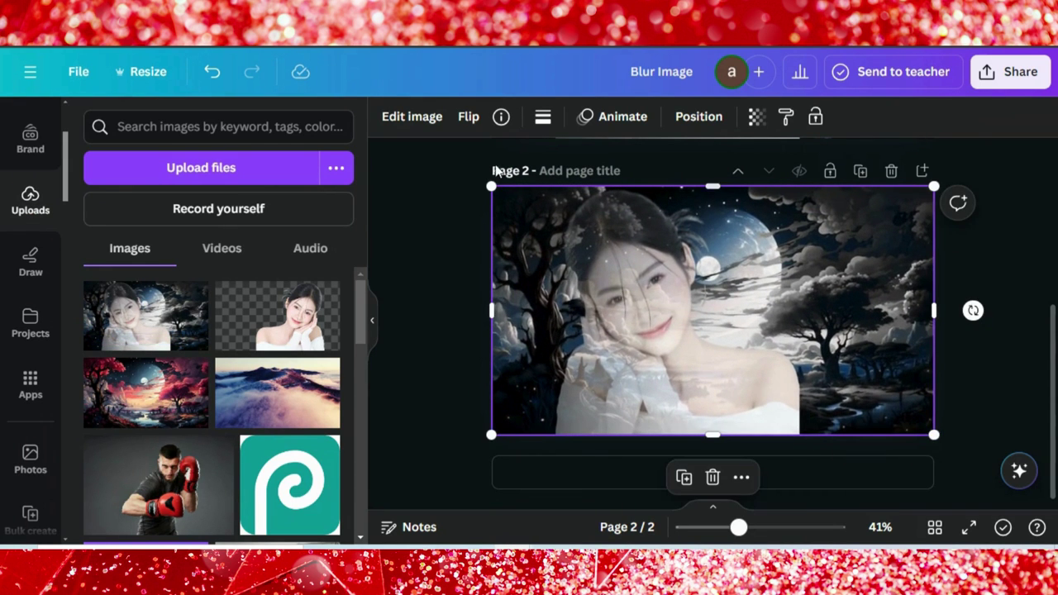
# Apply the X-Pro + filter from the Color Pop group to the composite image on page 2
pyautogui.click(413, 118)
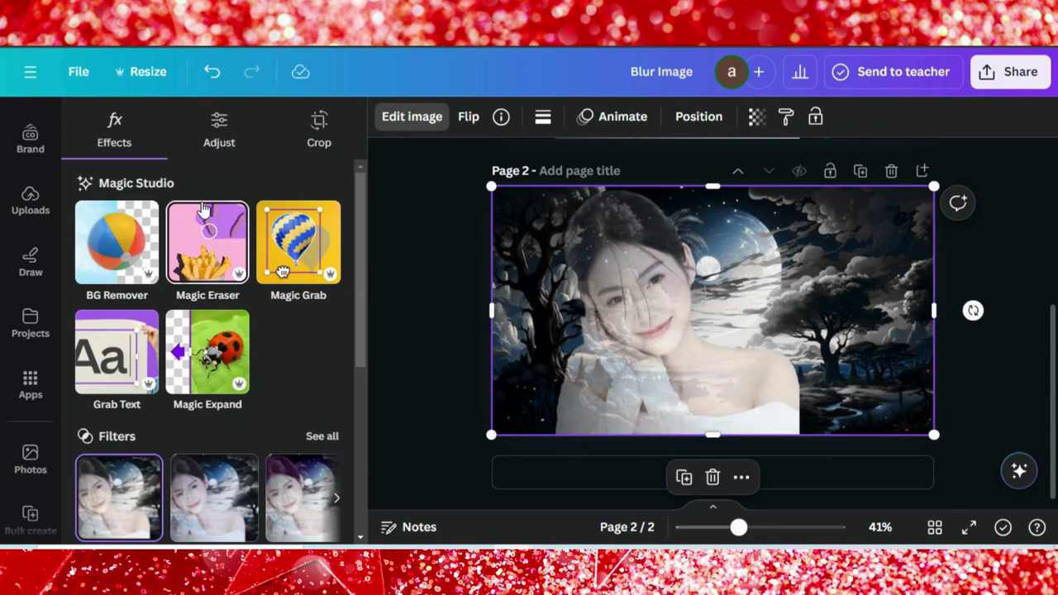
pyautogui.scroll(-4, 189, 327)
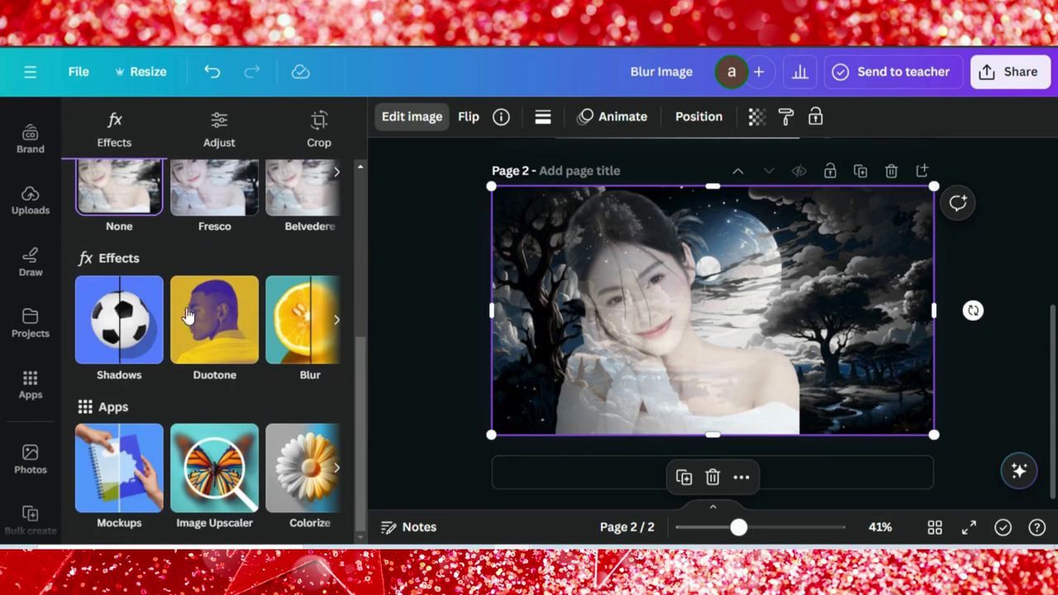
pyautogui.scroll(3, 228, 235)
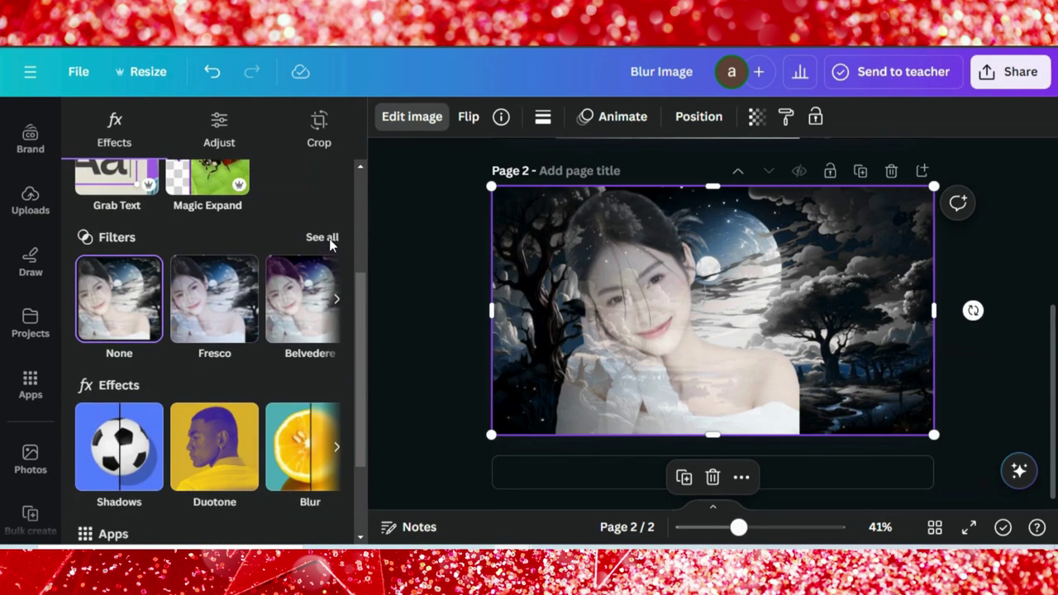
pyautogui.click(322, 237)
pyautogui.scroll(-5, 283, 399)
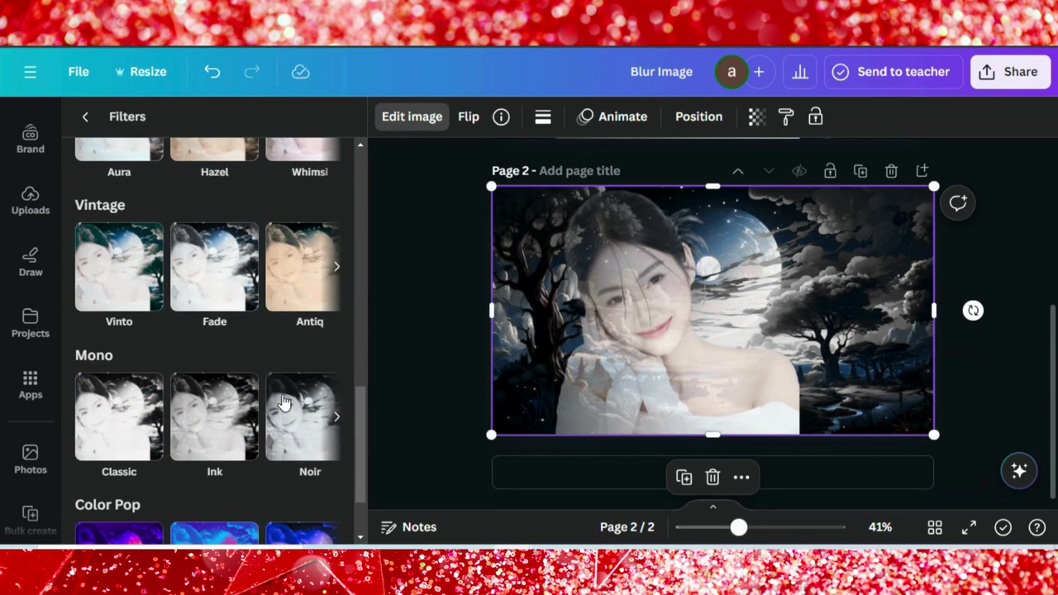
pyautogui.scroll(-1, 283, 395)
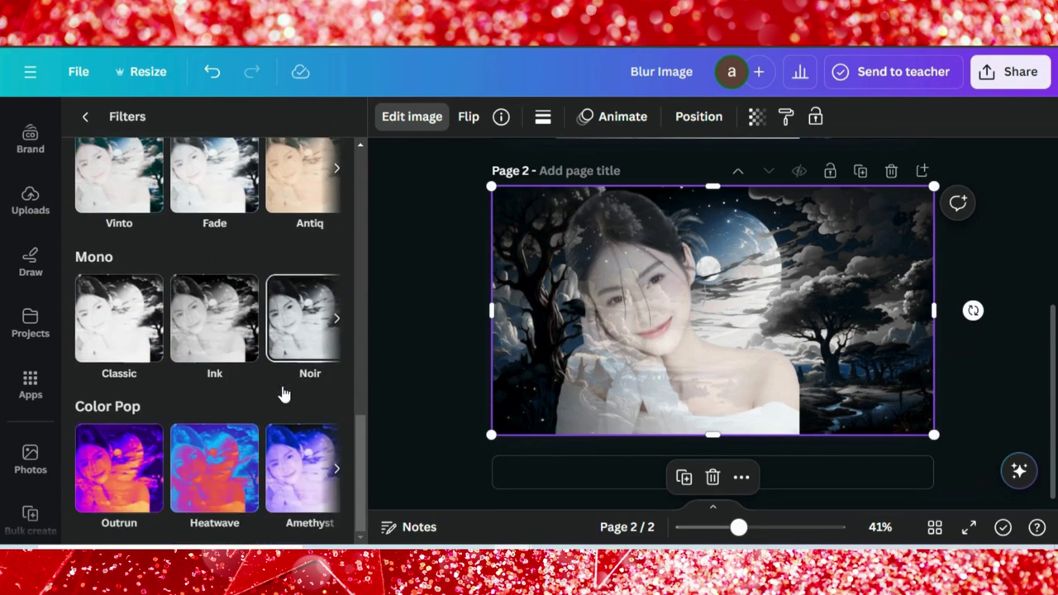
pyautogui.click(336, 468)
pyautogui.click(336, 469)
pyautogui.click(337, 469)
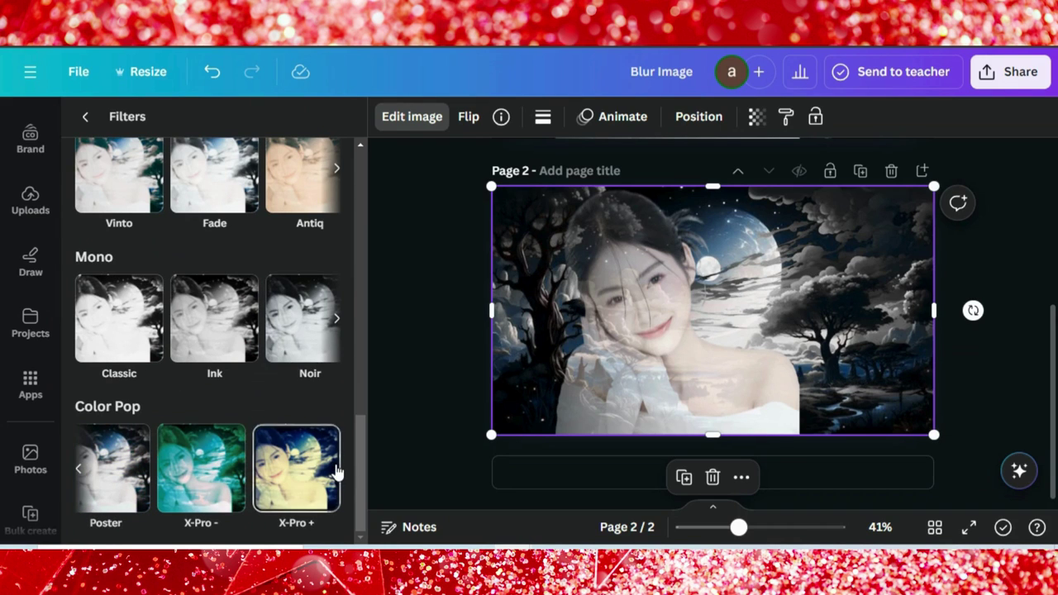
pyautogui.click(301, 469)
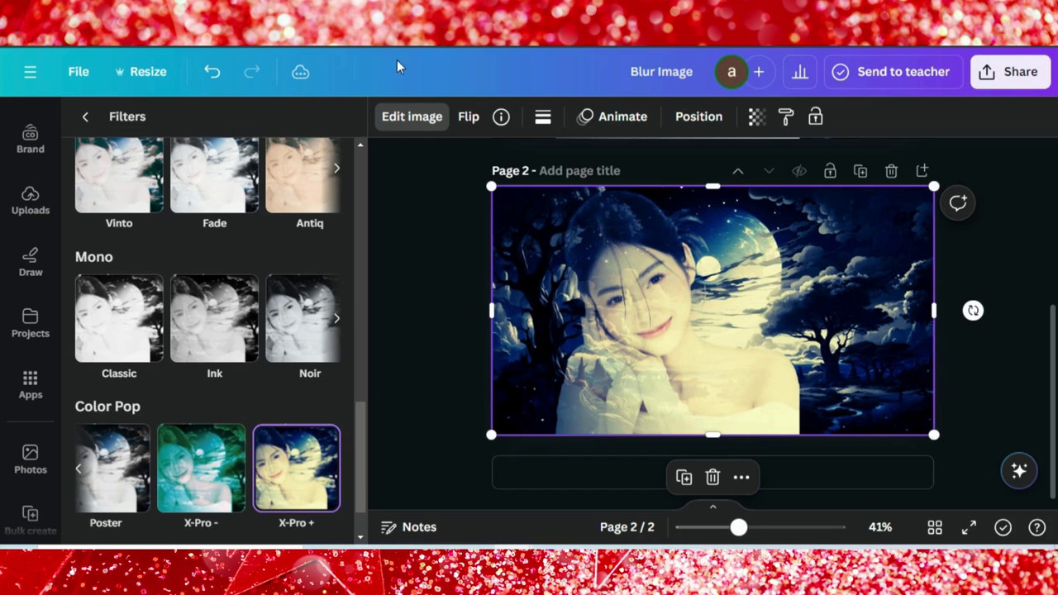
# Set the clarity of the filtered composite on page 2 to 49
pyautogui.click(85, 117)
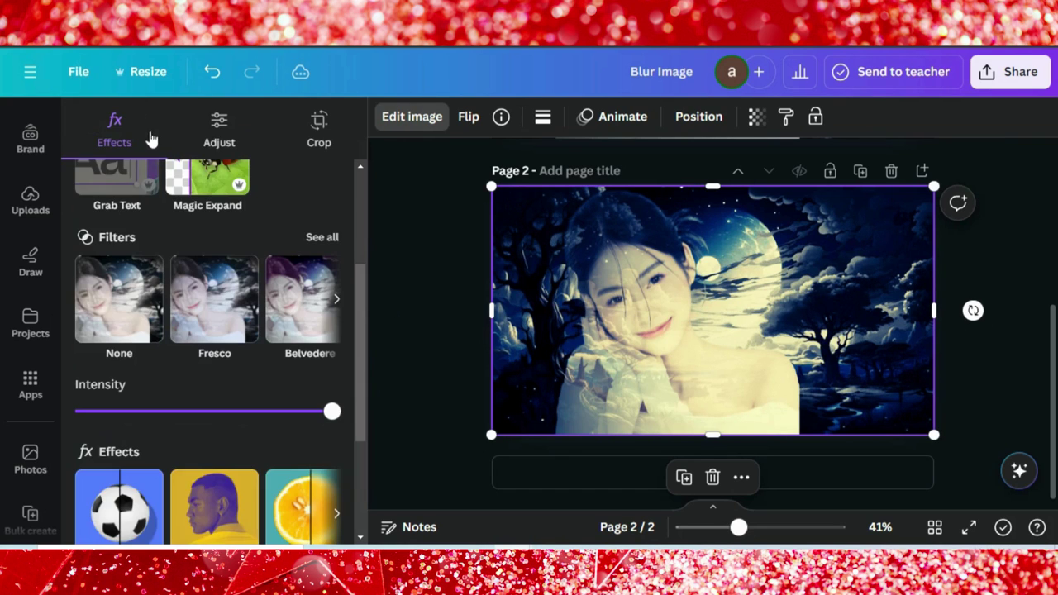
pyautogui.click(228, 137)
pyautogui.scroll(-10, 188, 385)
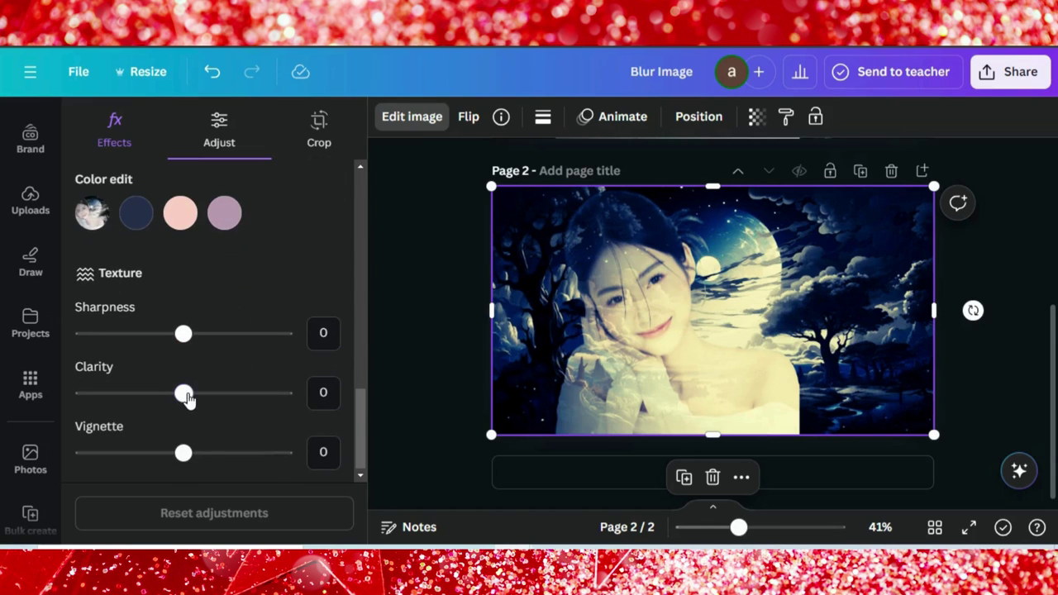
pyautogui.moveTo(187, 398); pyautogui.dragTo(234, 394)
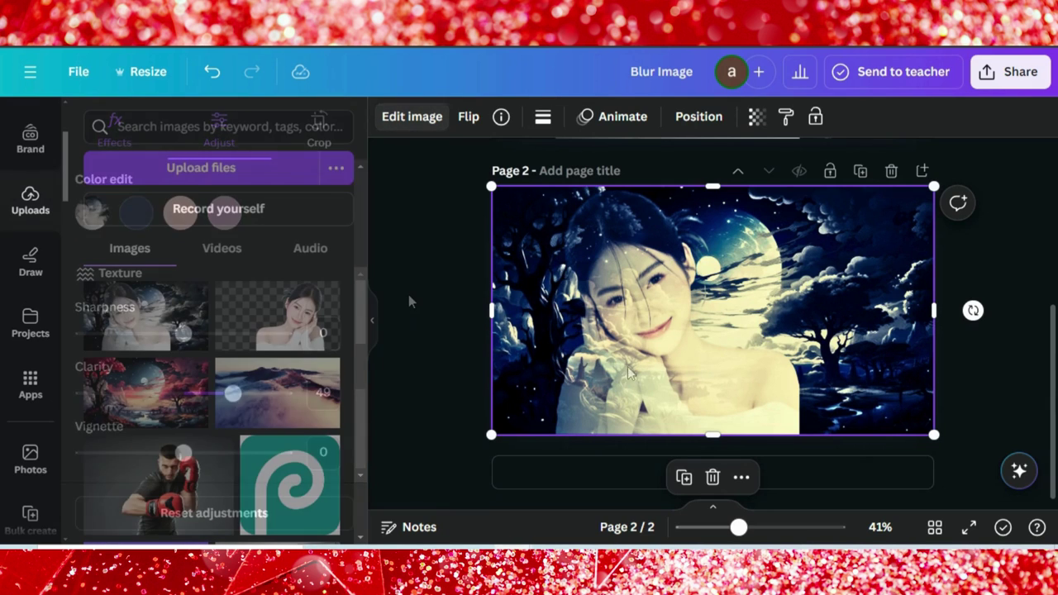
# Remove the page 2 image's background and restore the portrait's outline and the moonlit landscape beside it with the Restore brush at size 77
pyautogui.click(405, 120)
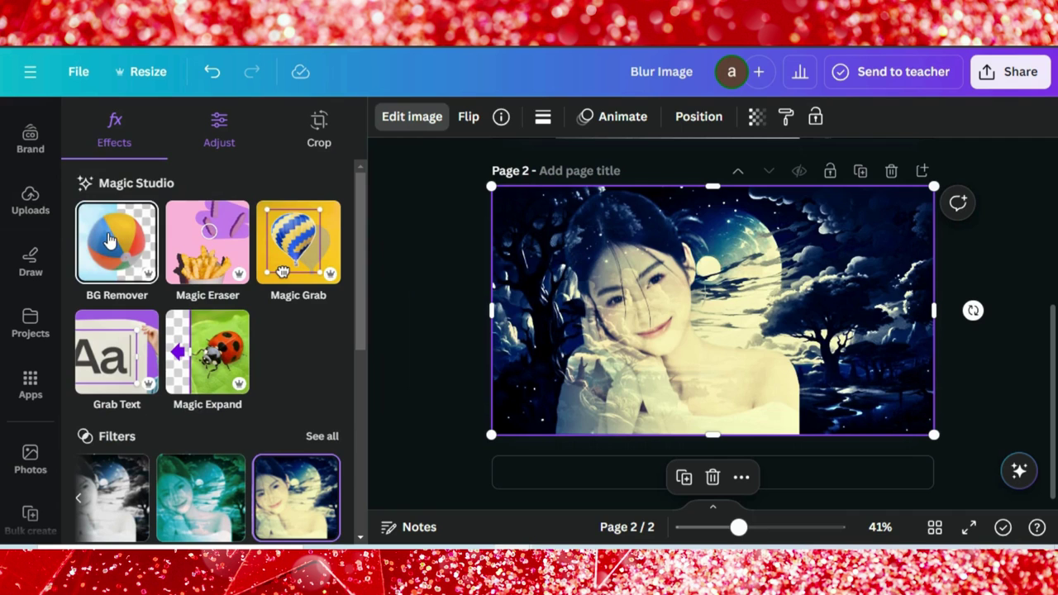
pyautogui.click(108, 240)
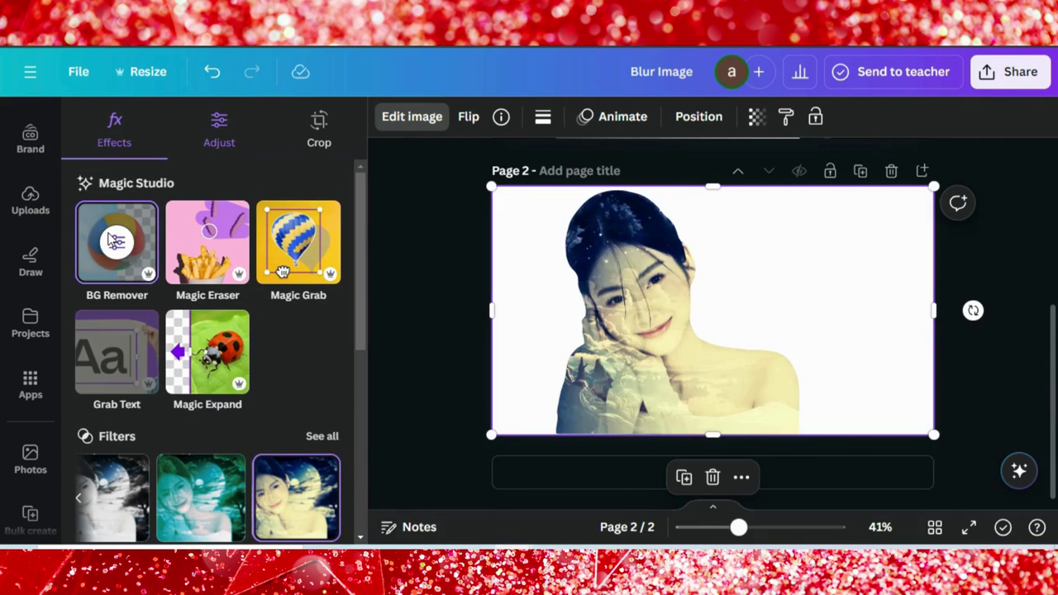
pyautogui.click(116, 240)
pyautogui.click(213, 237)
pyautogui.moveTo(123, 328); pyautogui.dragTo(219, 328)
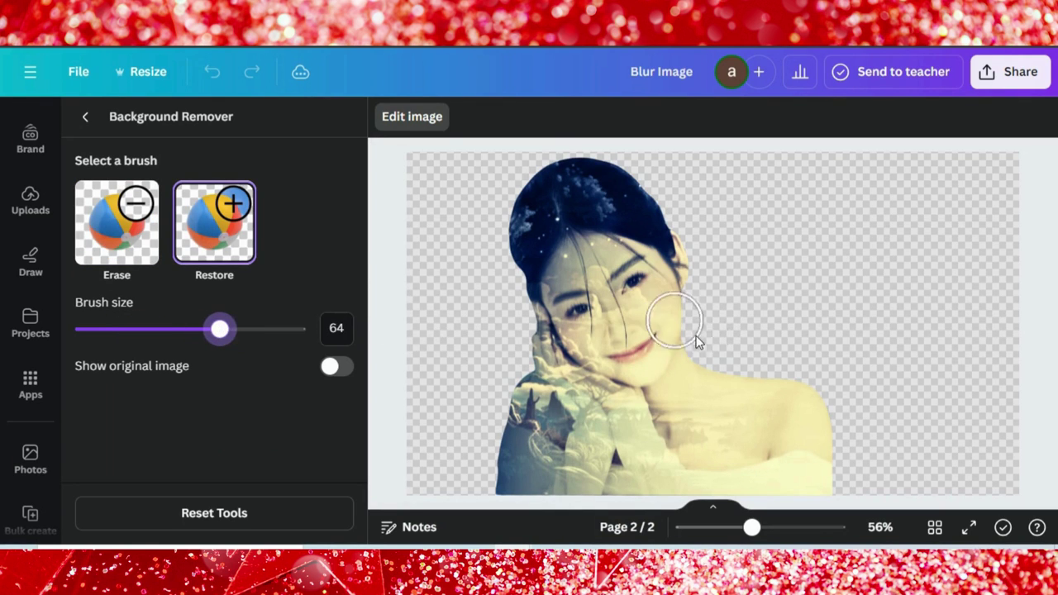
pyautogui.click(250, 329)
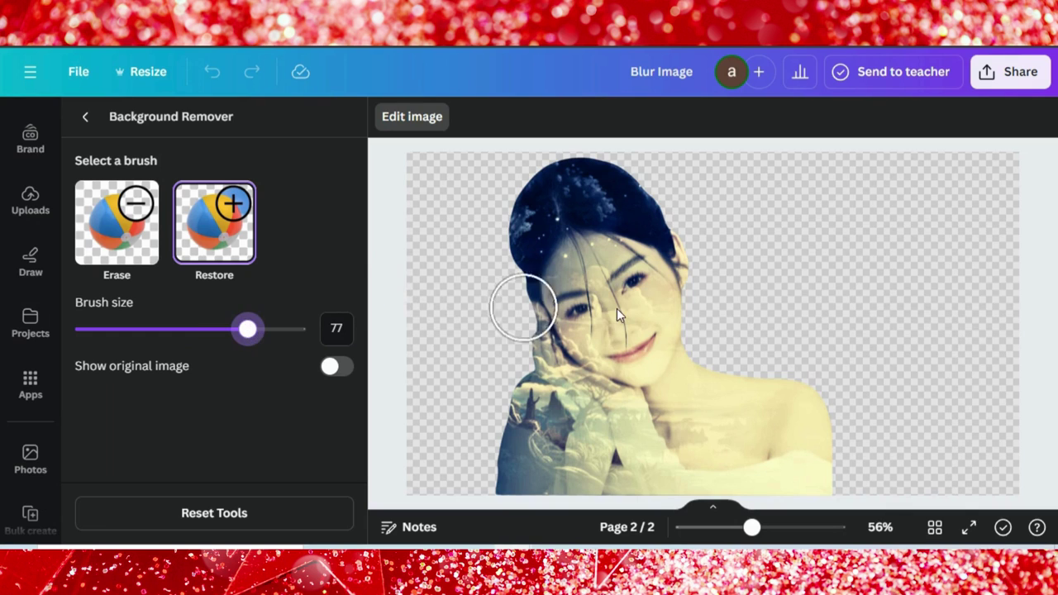
pyautogui.moveTo(617, 308)
pyautogui.mouseDown()
pyautogui.moveTo(710, 344)
pyautogui.moveTo(618, 176)
pyautogui.moveTo(656, 188)
pyautogui.moveTo(780, 160)
pyautogui.moveTo(839, 183)
pyautogui.moveTo(889, 185)
pyautogui.moveTo(1004, 152)
pyautogui.moveTo(1032, 168)
pyautogui.moveTo(1013, 175)
pyautogui.moveTo(1009, 240)
pyautogui.moveTo(1022, 544)
pyautogui.moveTo(990, 526)
pyautogui.moveTo(985, 467)
pyautogui.moveTo(978, 489)
pyautogui.moveTo(987, 481)
pyautogui.moveTo(854, 476)
pyautogui.mouseUp()
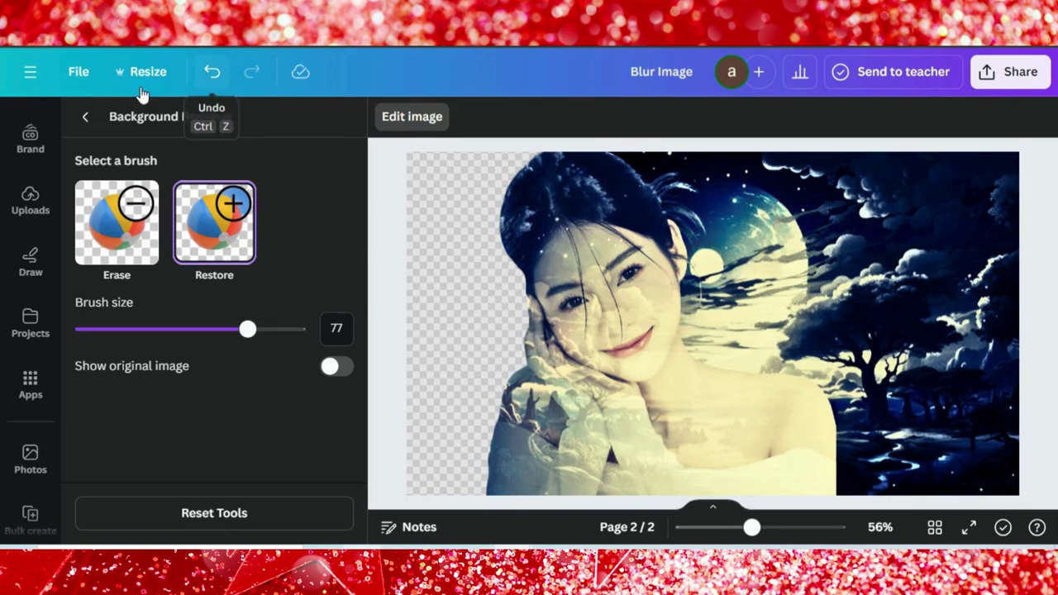
pyautogui.click(88, 117)
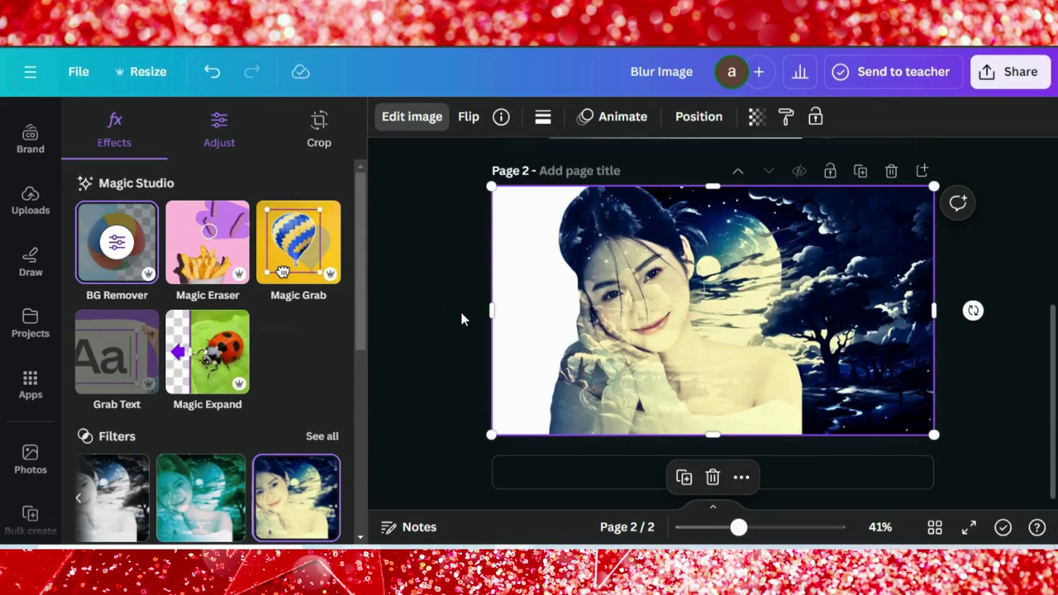